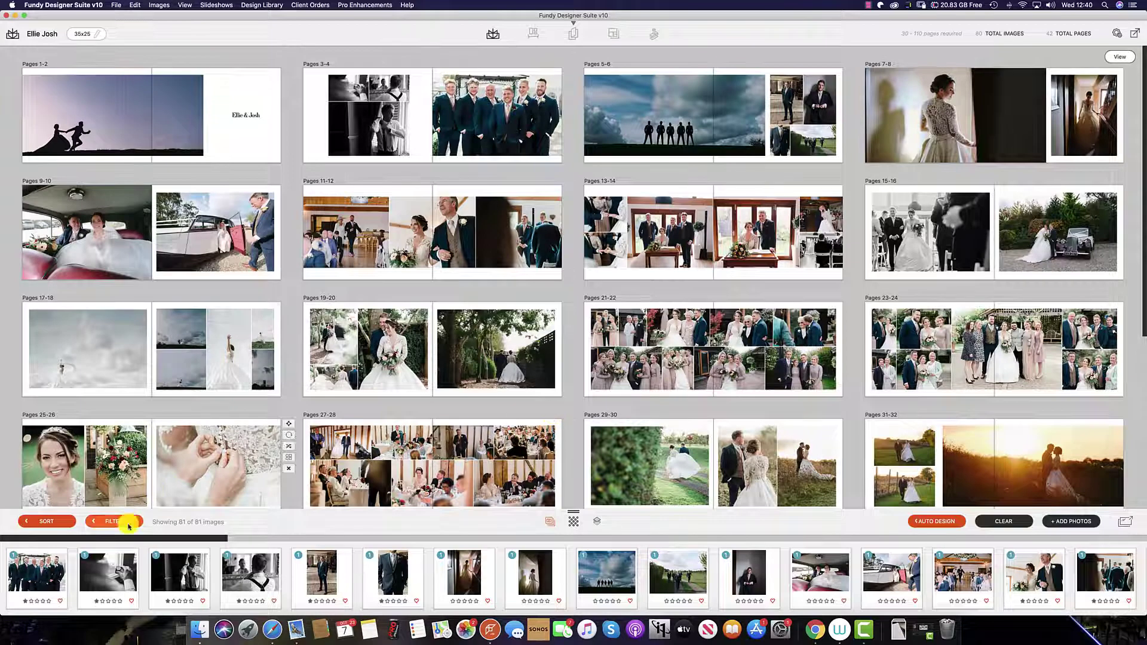
# Cycle the image sort through By Name, By Rating, By Favorite Status, and finally By Date.
pyautogui.click(33, 521)
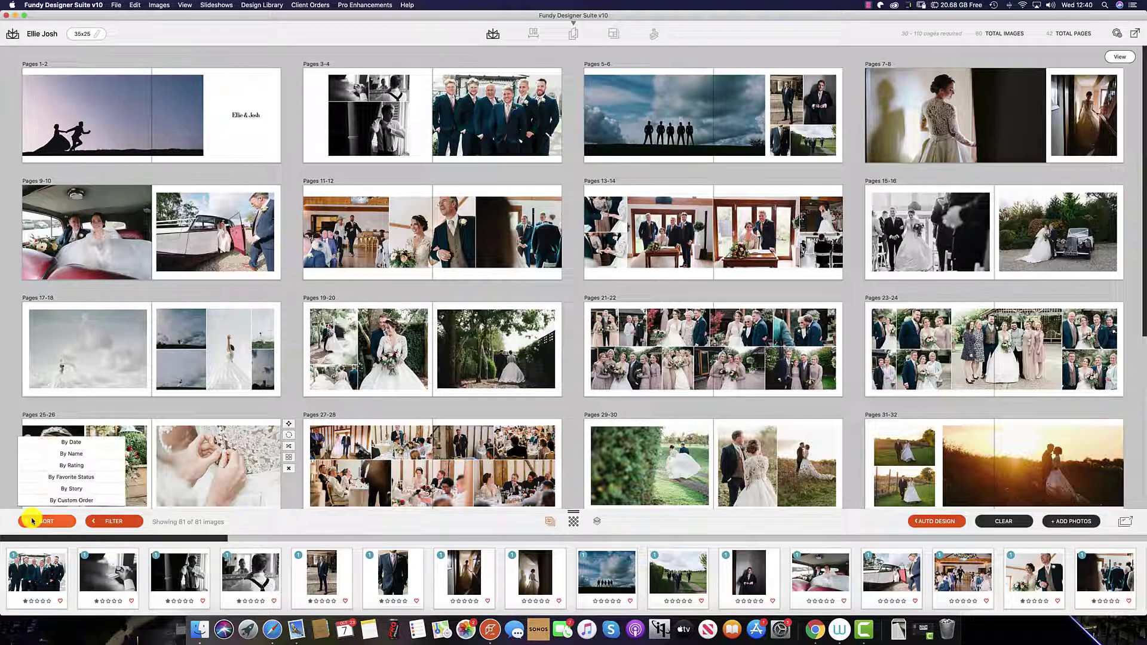
pyautogui.click(72, 456)
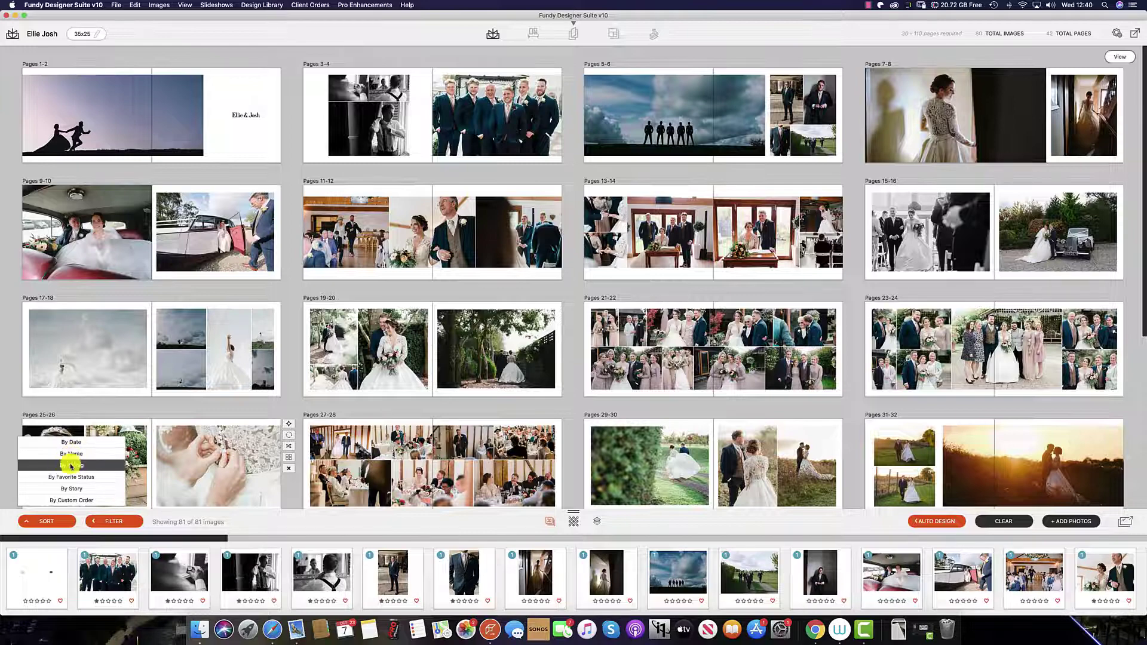
pyautogui.click(80, 466)
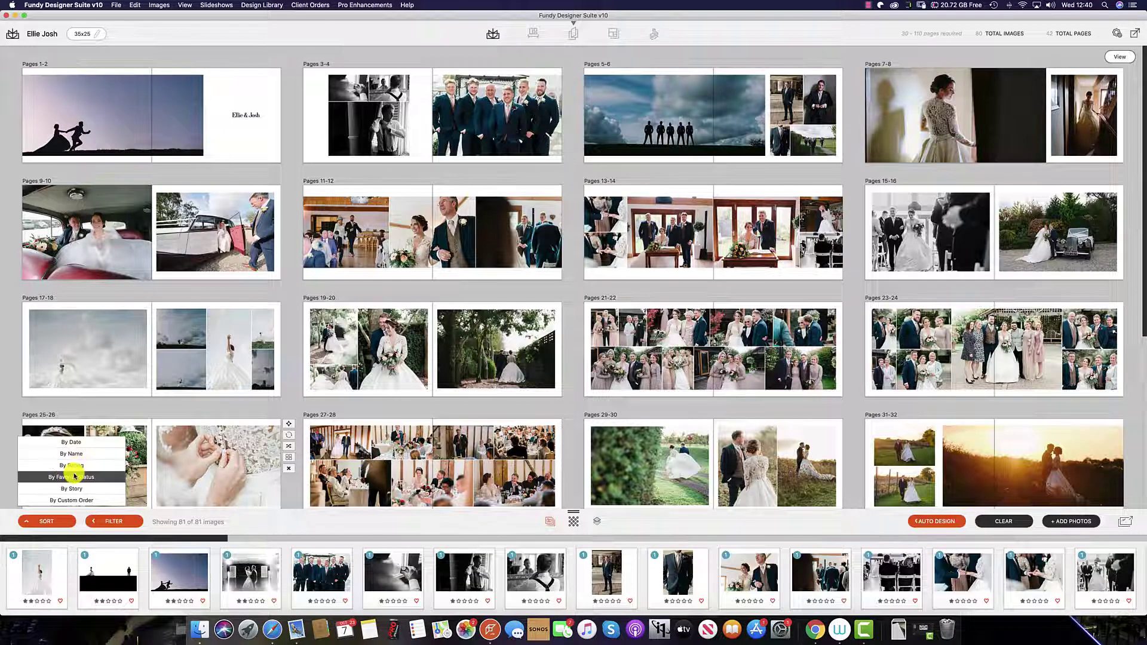
pyautogui.click(74, 476)
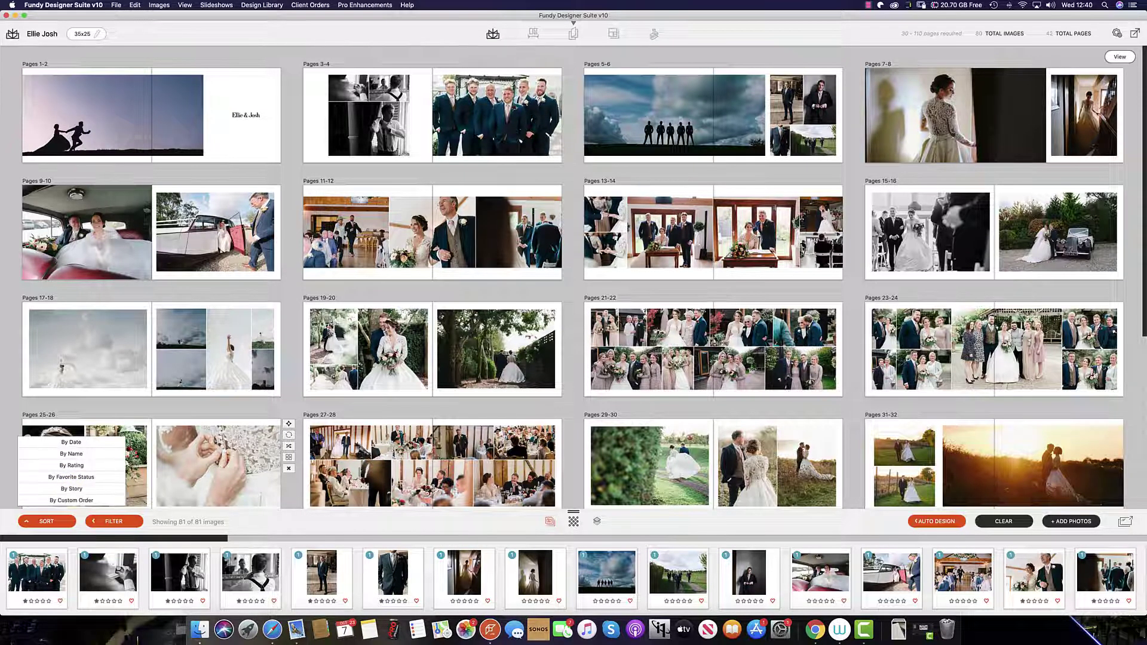
pyautogui.click(108, 445)
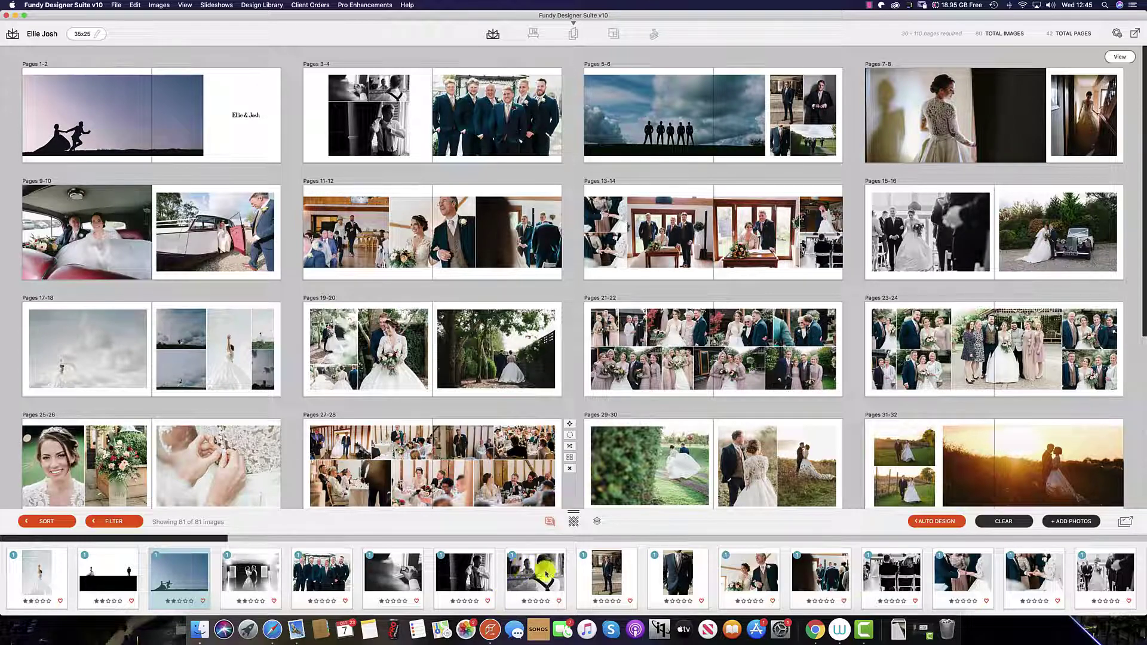
# Open the silhouette couple photo in the Image Browser and try the thumbnail-grid and filmstrip views.
pyautogui.click(1126, 523)
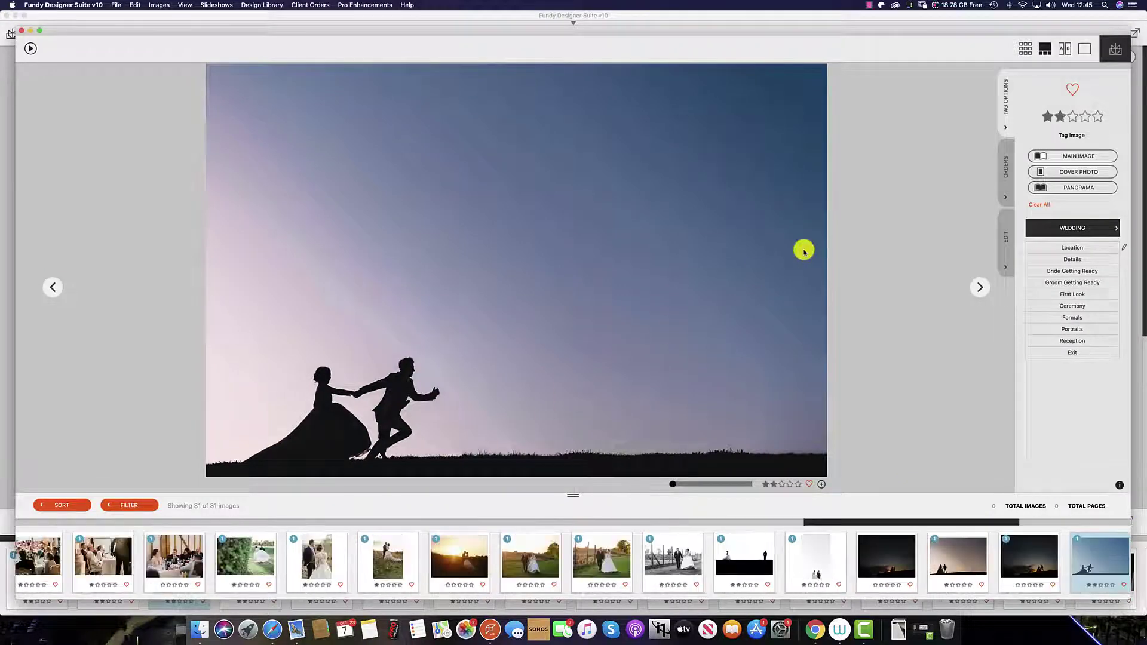
pyautogui.click(1025, 49)
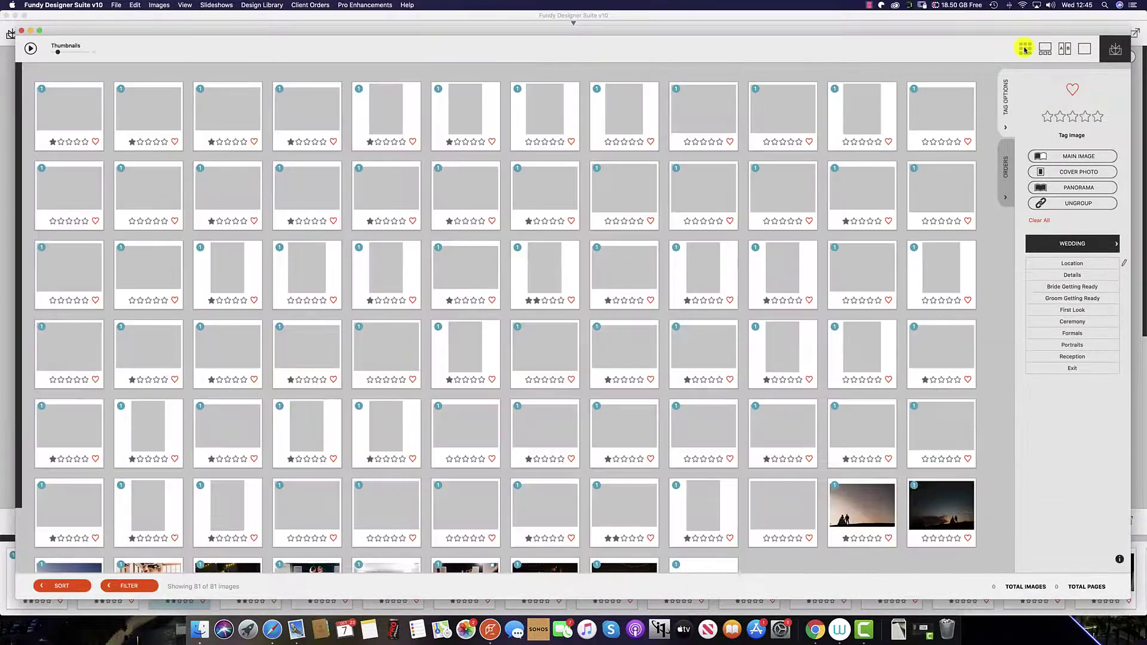
pyautogui.click(1045, 48)
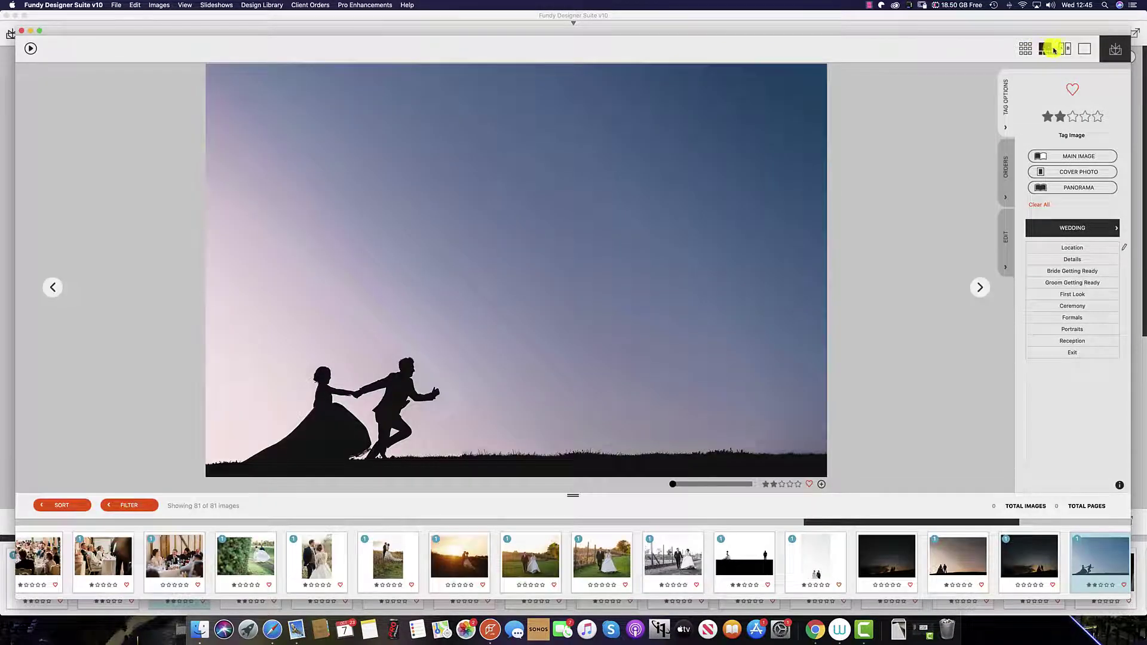
# Compare the bride at the window, groomsmen silhouette, groomsmen walking and groom photos side by side.
pyautogui.click(1065, 48)
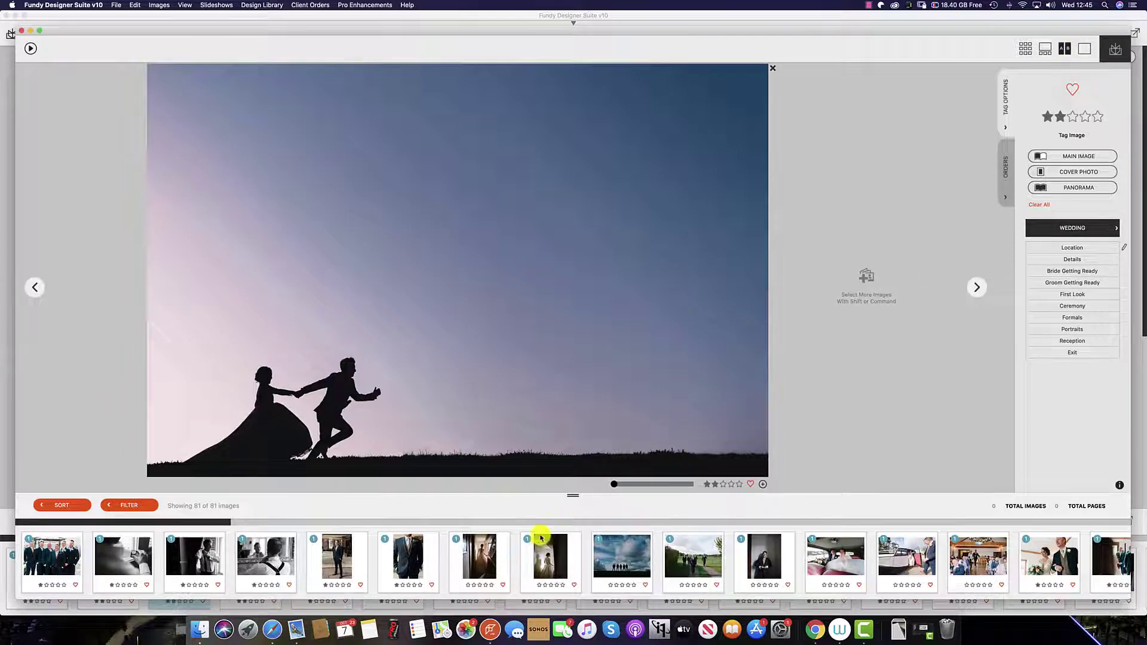
pyautogui.click(543, 553)
pyautogui.keyDown('shift'); pyautogui.click(622, 555); pyautogui.keyUp('shift')
pyautogui.keyDown('shift'); pyautogui.click(693, 555); pyautogui.keyUp('shift')
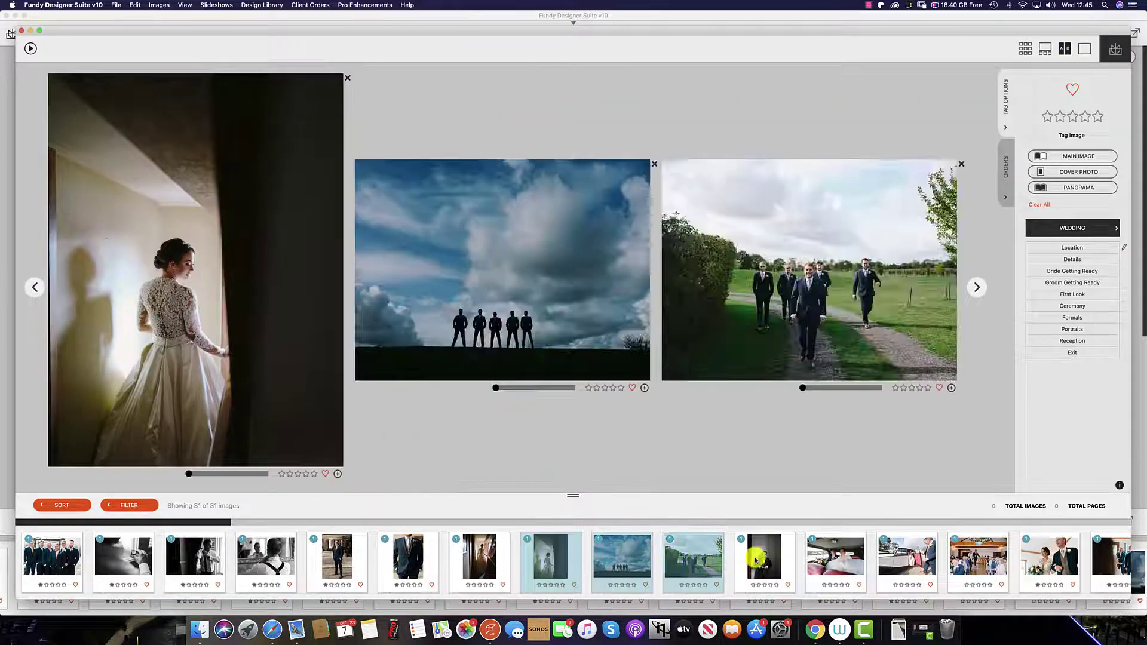
pyautogui.keyDown('shift'); pyautogui.click(756, 560); pyautogui.keyUp('shift')
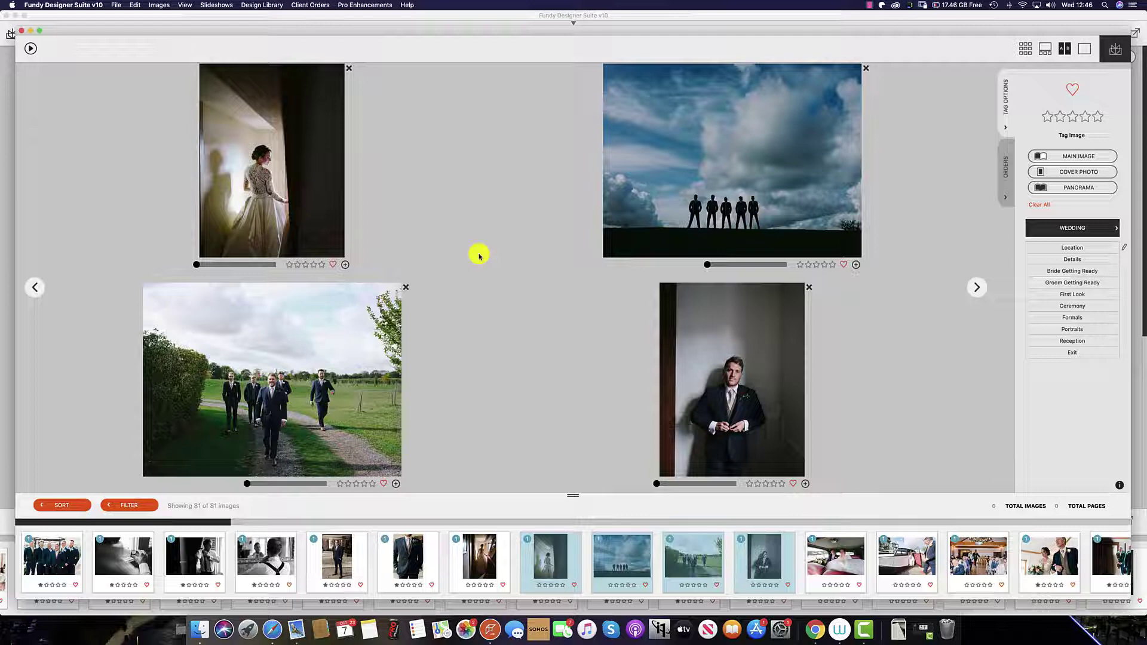
# Sort images by Custom Order and switch the browser to the Thumbnails grid.
pyautogui.click(79, 505)
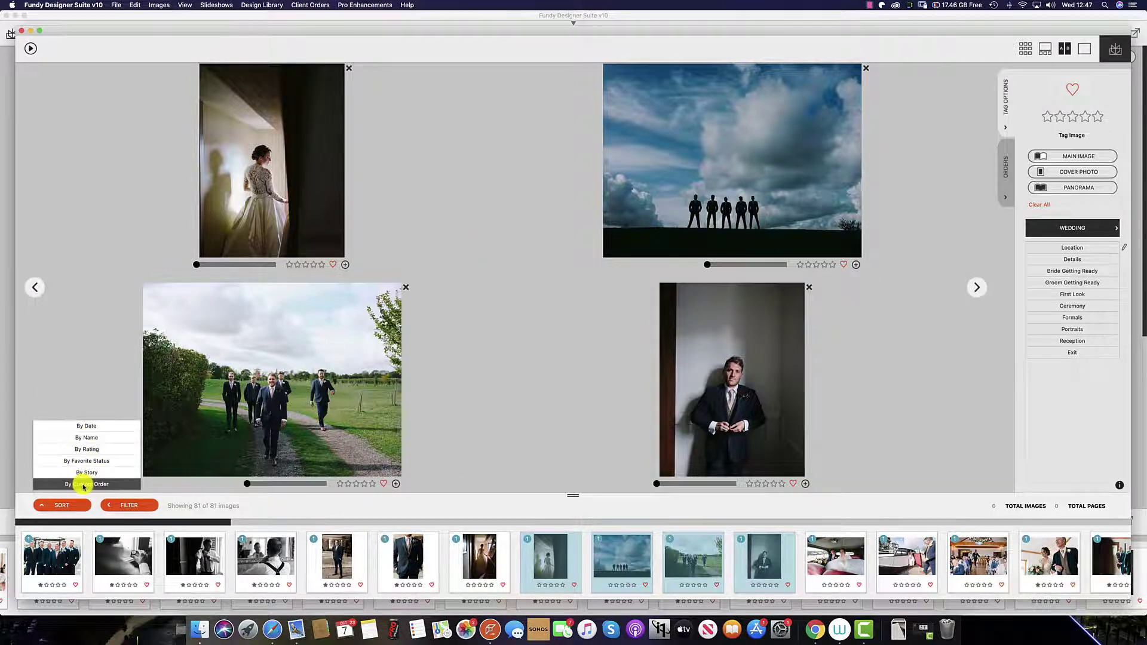
pyautogui.press('super+alt+2')
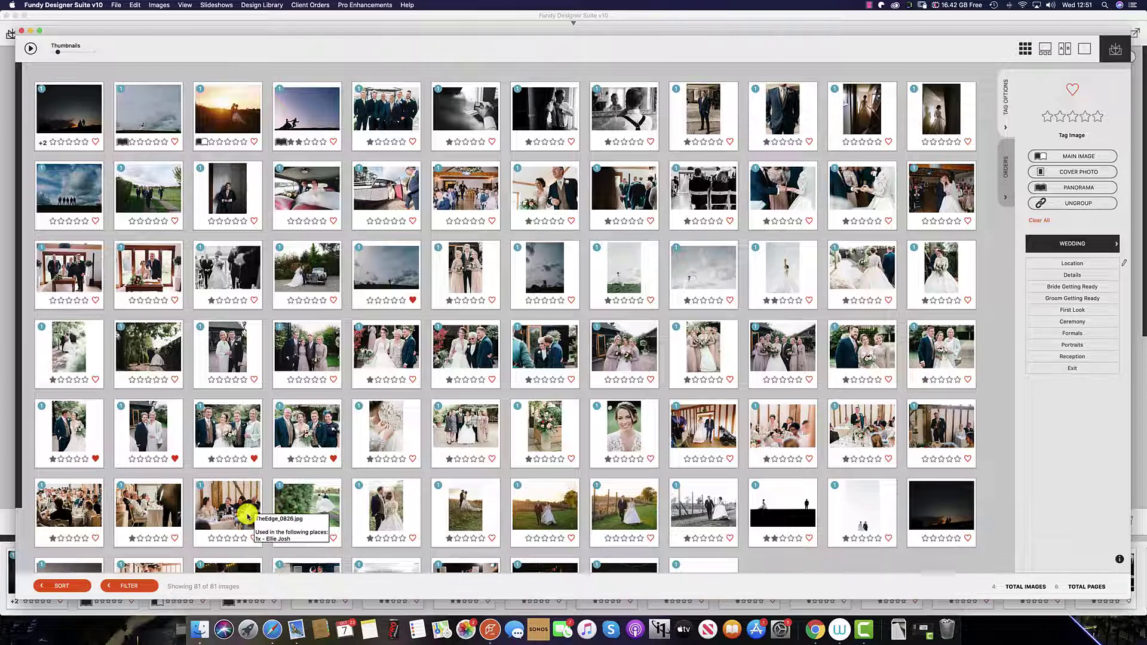
# Try the favourites filter and the five-, four-, two- and one-star rating filters, toggling them off again.
pyautogui.click(133, 586)
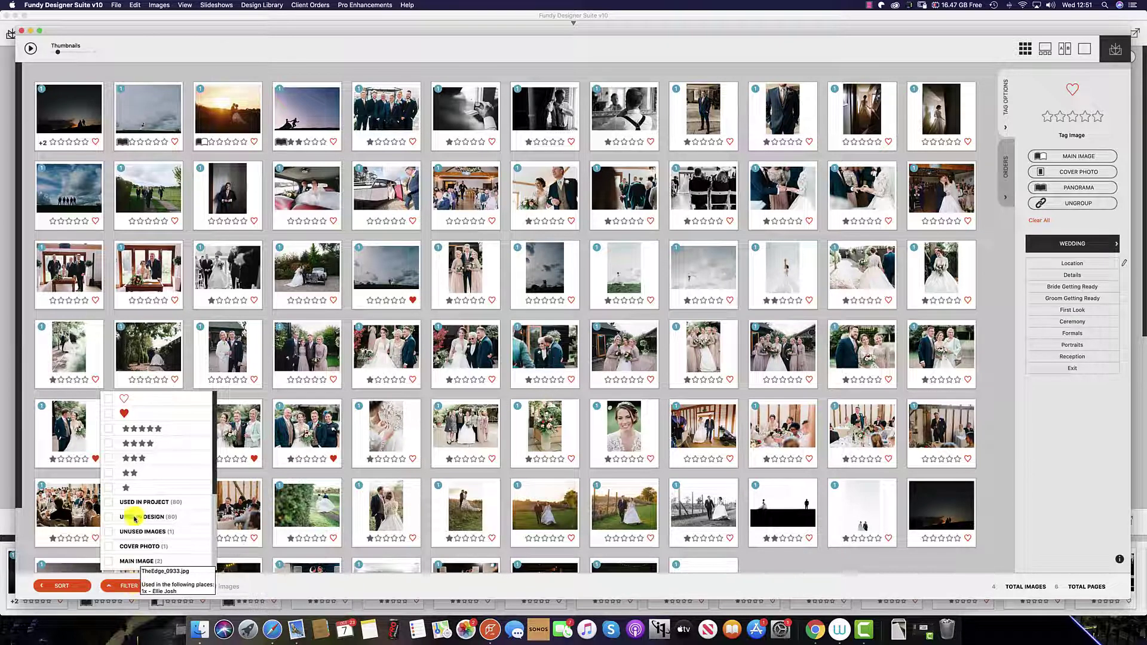
pyautogui.click(109, 414)
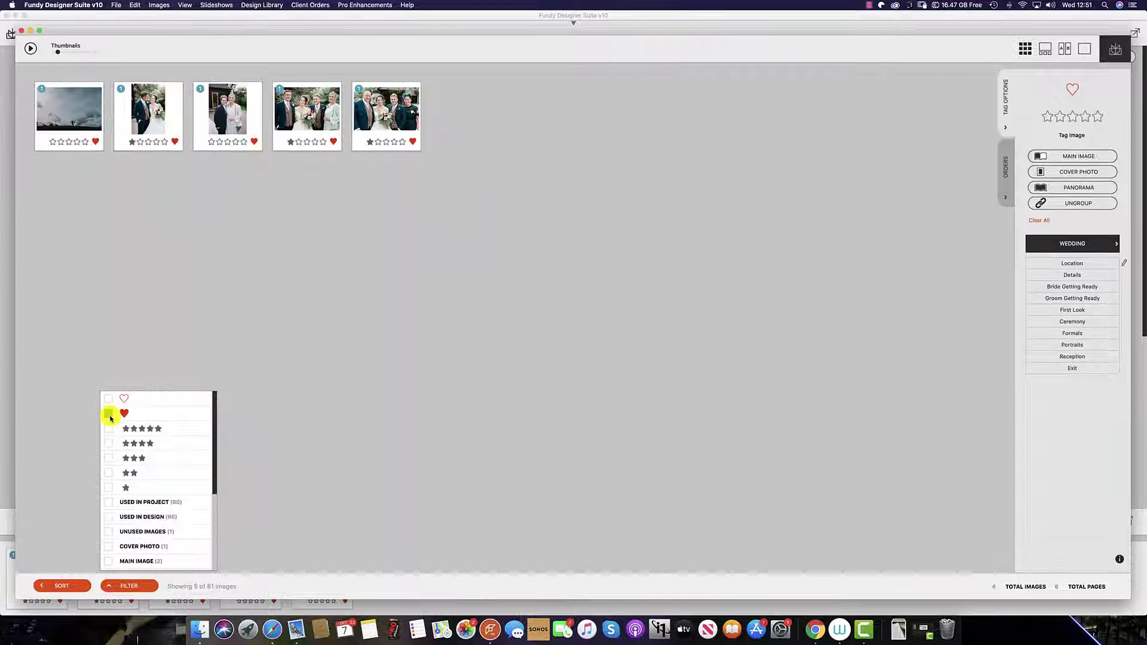
pyautogui.click(109, 415)
pyautogui.click(110, 427)
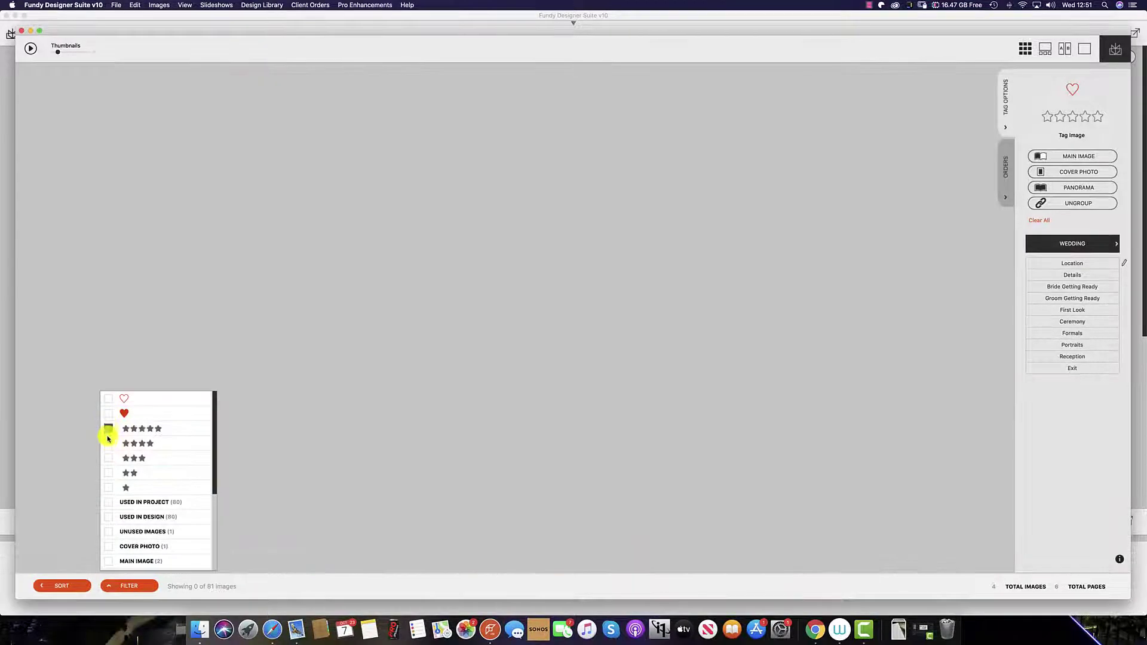
pyautogui.click(109, 443)
pyautogui.click(108, 472)
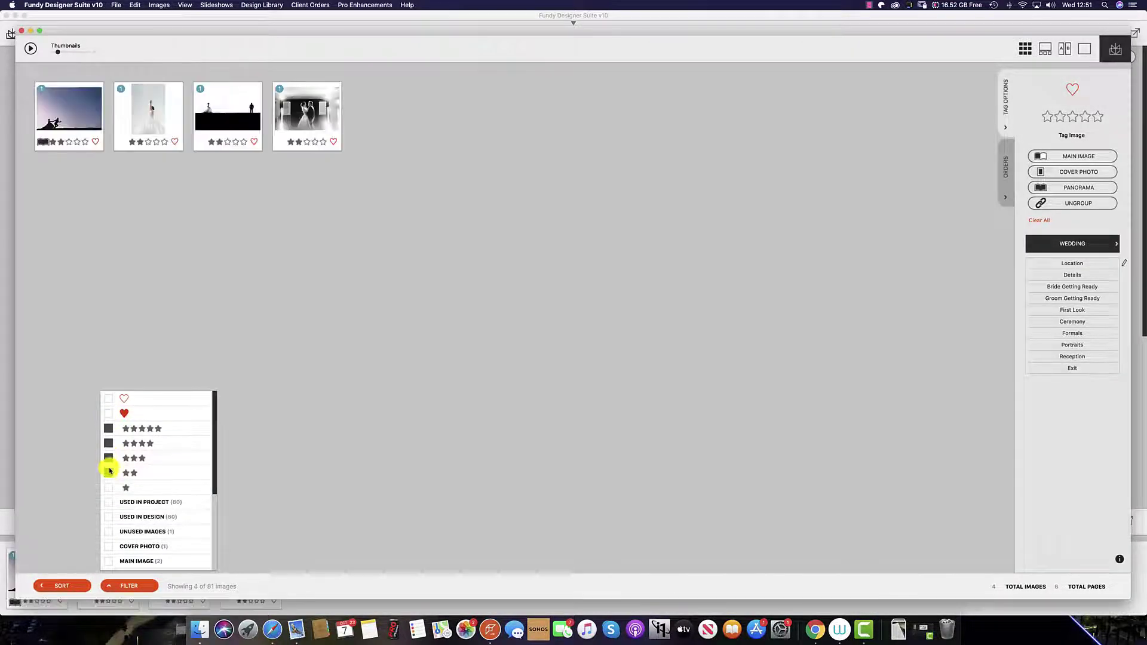
pyautogui.click(109, 444)
pyautogui.click(109, 429)
pyautogui.click(109, 487)
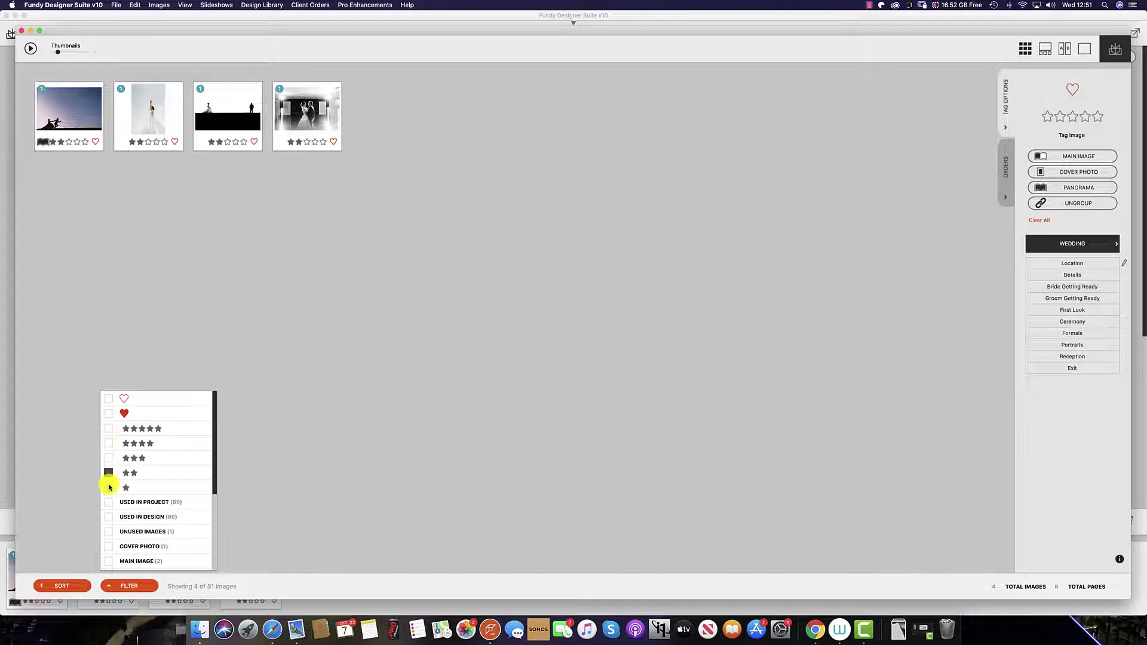
pyautogui.click(109, 487)
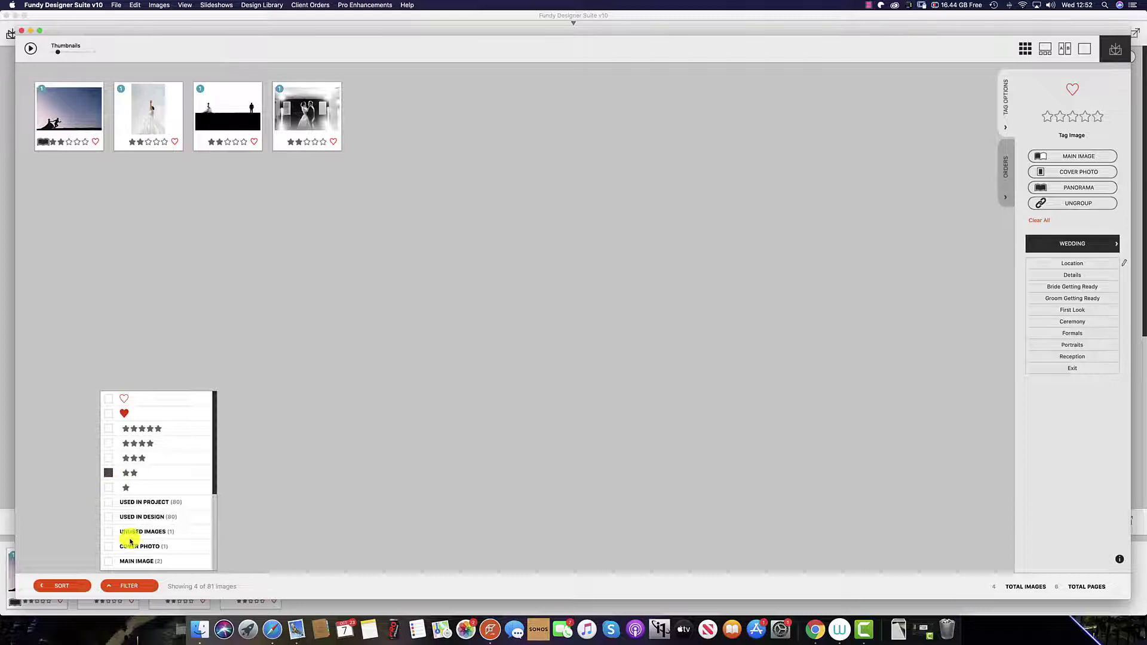
# Toggle the Used in Project and Used in Design filters, ending with only Unused Images shown.
pyautogui.click(146, 503)
pyautogui.click(110, 473)
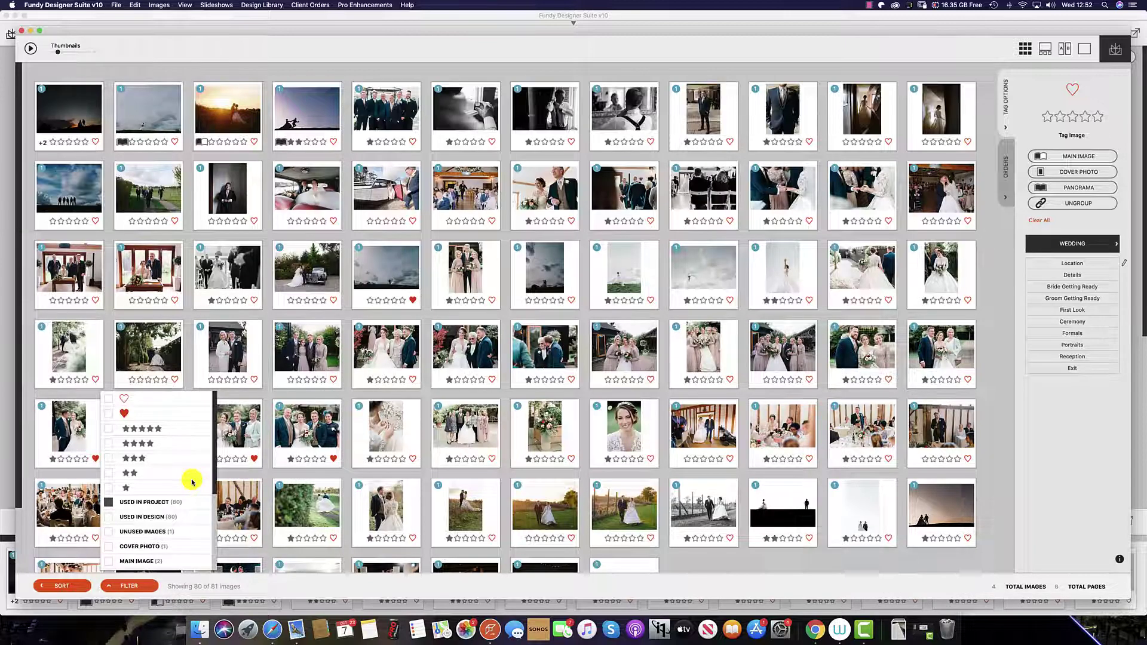
pyautogui.click(108, 502)
pyautogui.click(108, 517)
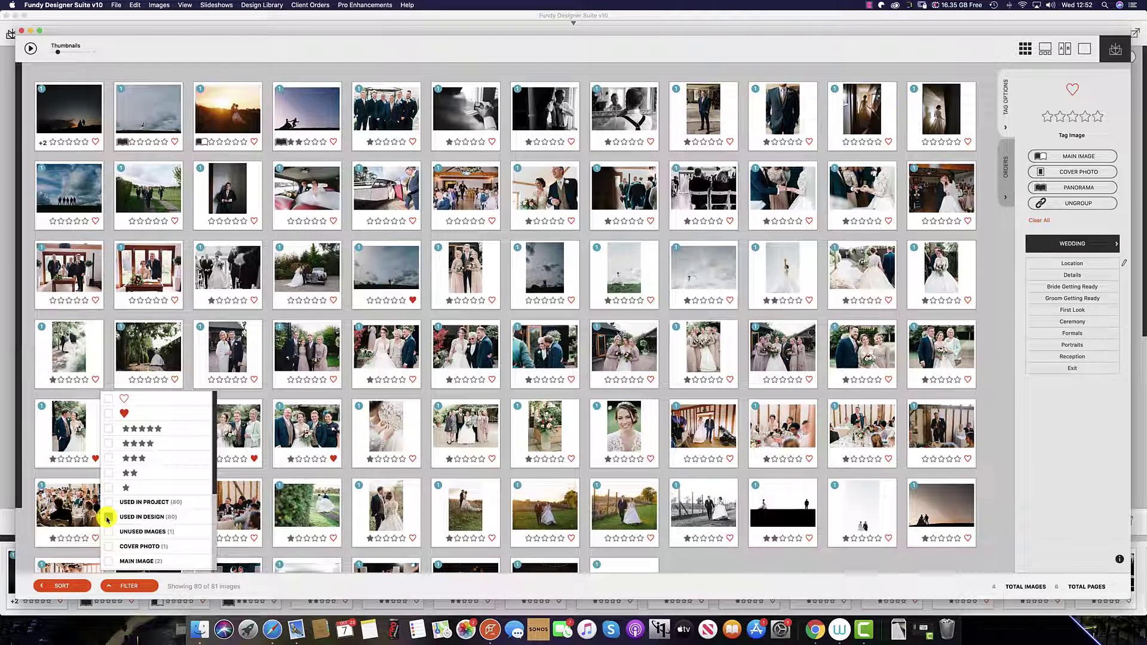
pyautogui.click(108, 532)
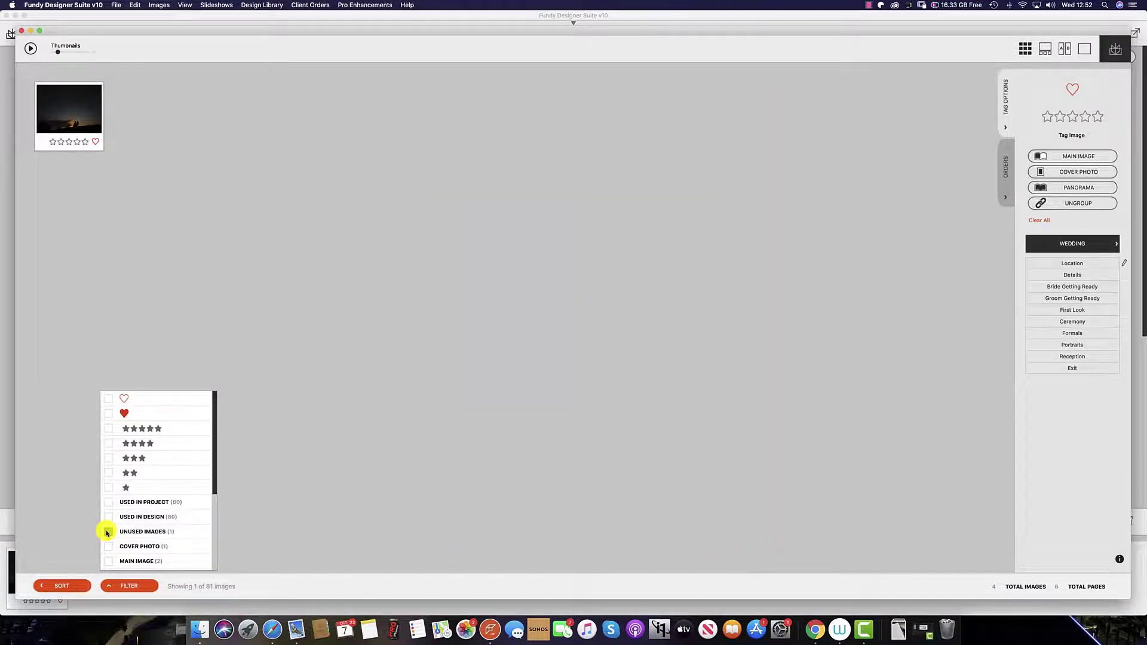
# Clear Unused Images, then switch the Cover Photo, Main Image and Panorama filters on and off.
pyautogui.click(108, 531)
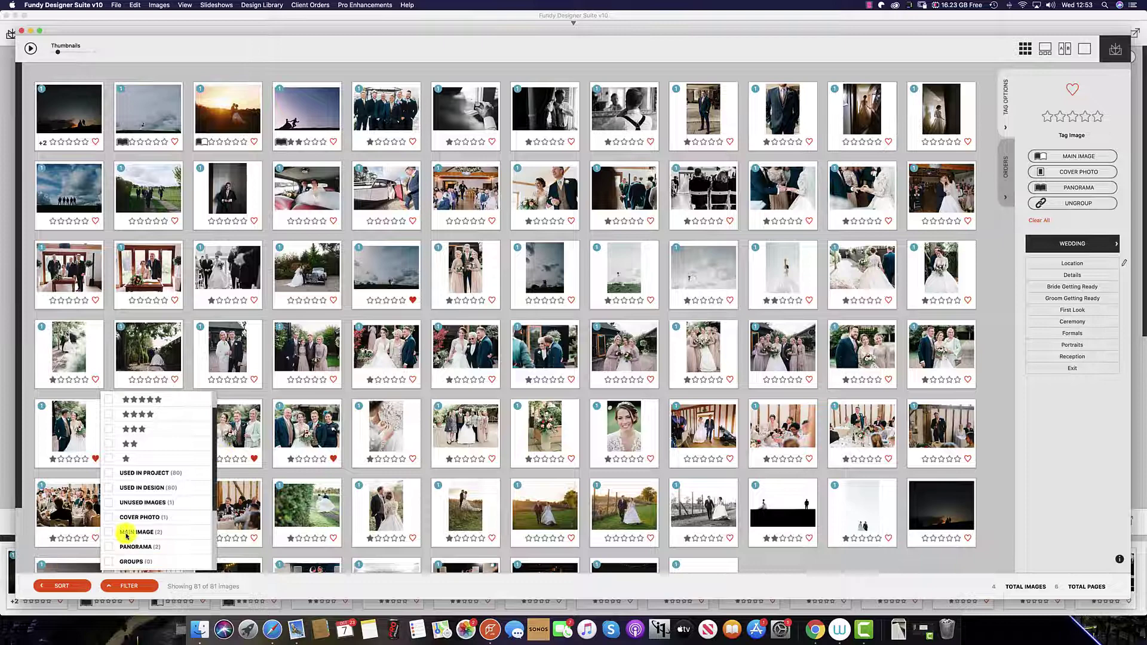
pyautogui.scroll(-2, 111, 528)
pyautogui.click(111, 528)
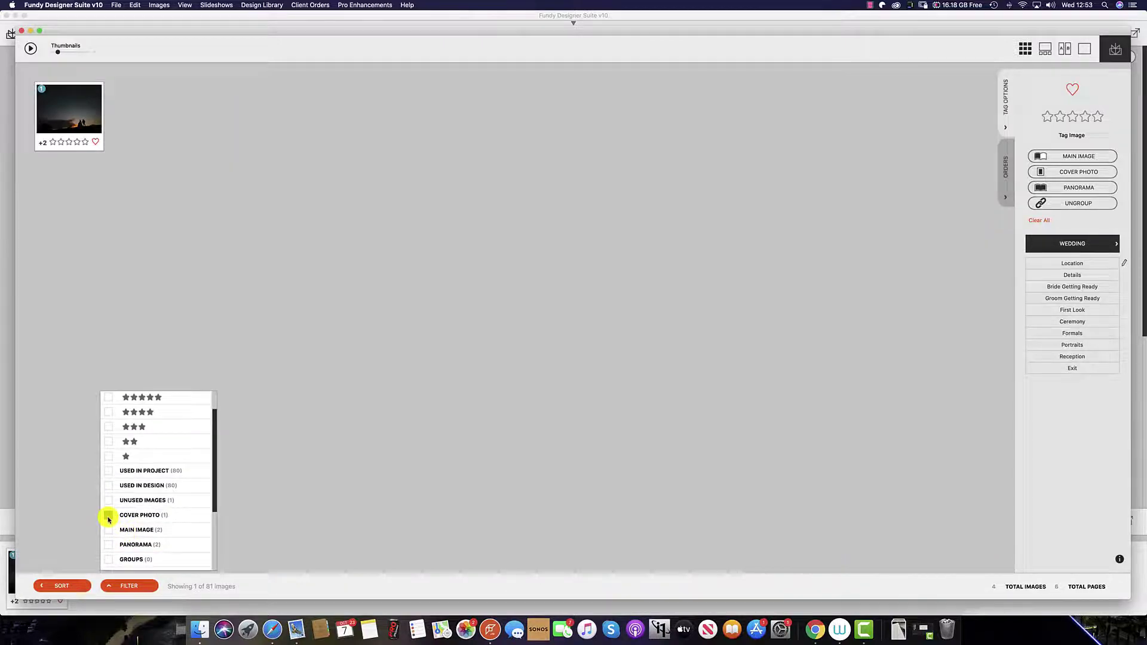
pyautogui.click(106, 532)
pyautogui.click(107, 532)
pyautogui.click(105, 531)
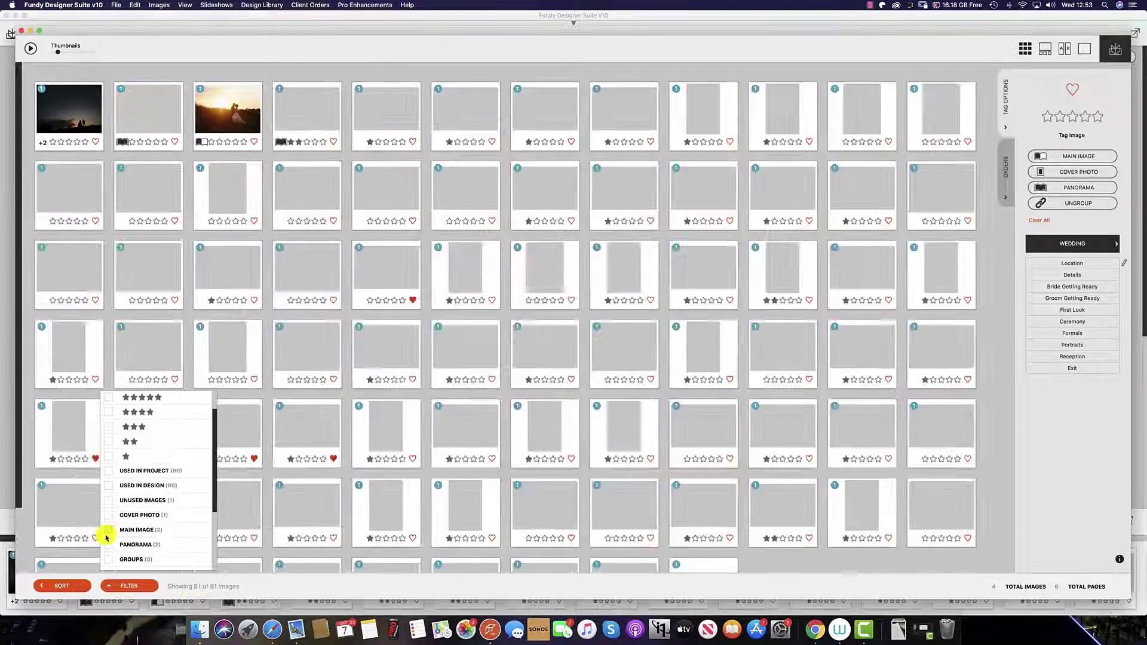
pyautogui.click(109, 544)
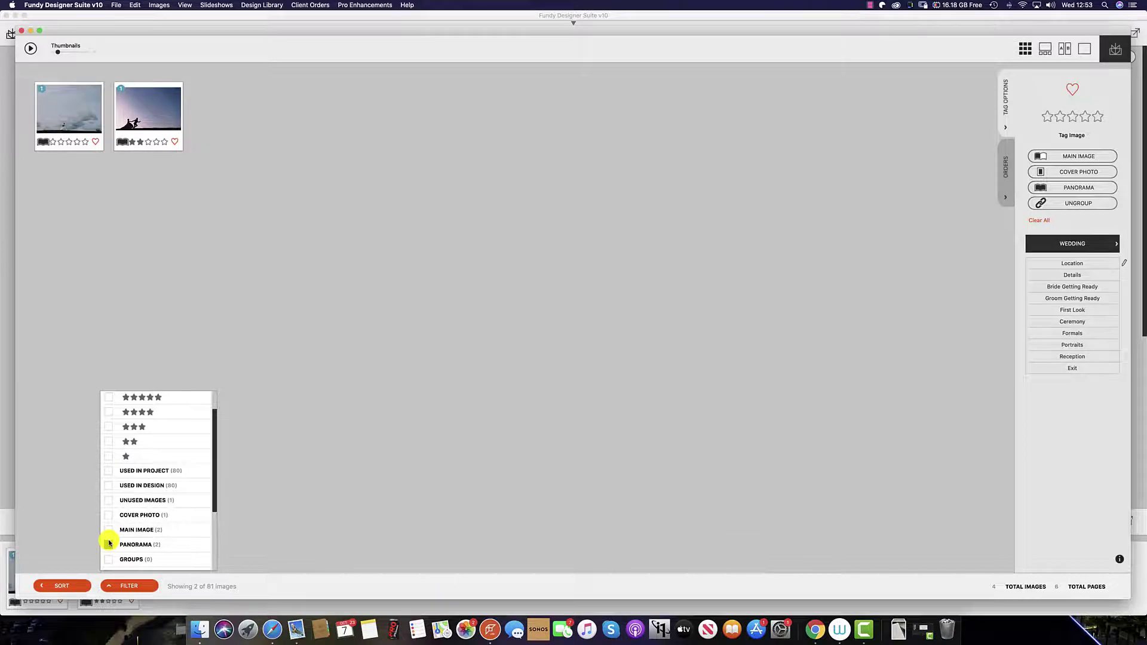
pyautogui.click(110, 543)
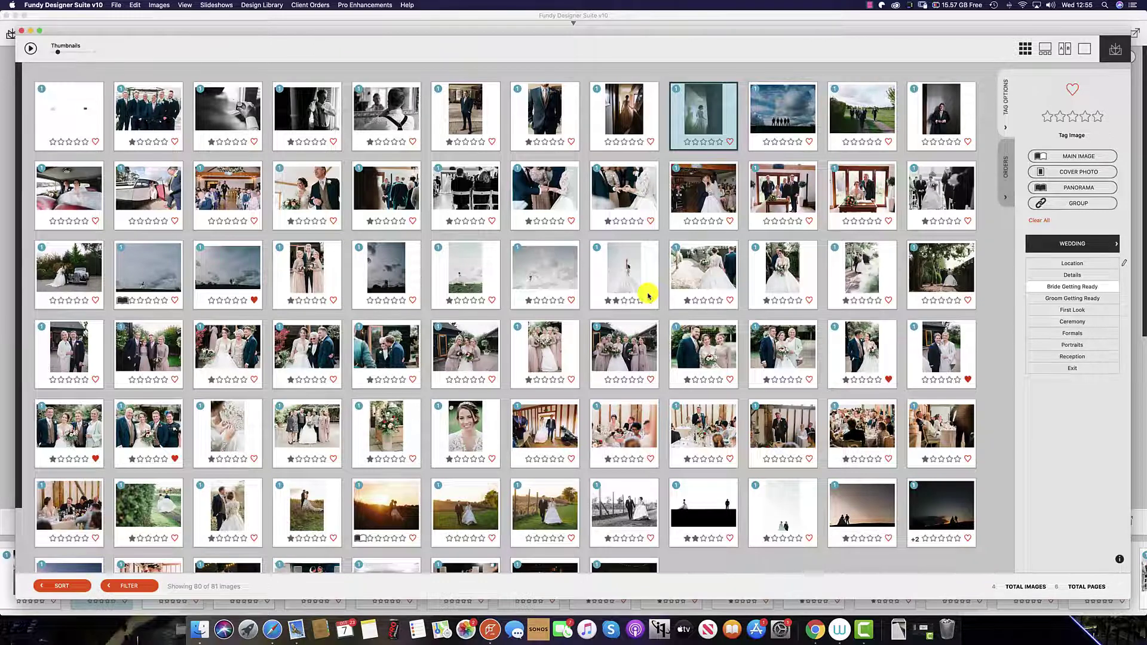
# Filter by the Wedding keywords Bride Getting Ready and Groom Getting Ready, then collapse Wedding.
pyautogui.click(132, 588)
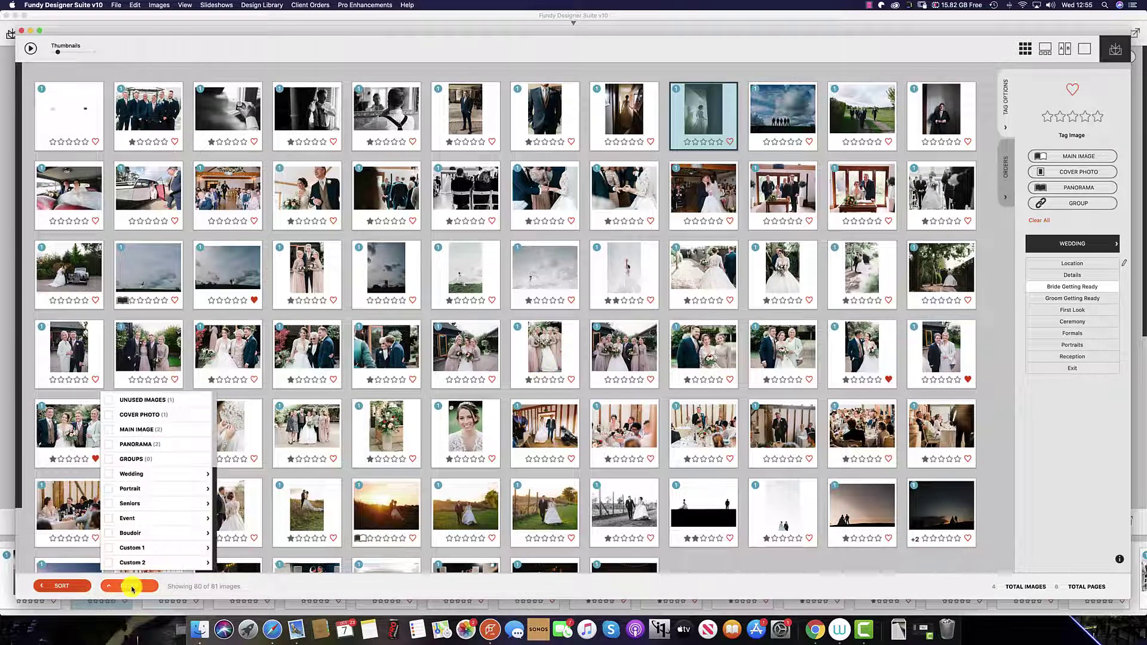
pyautogui.click(139, 474)
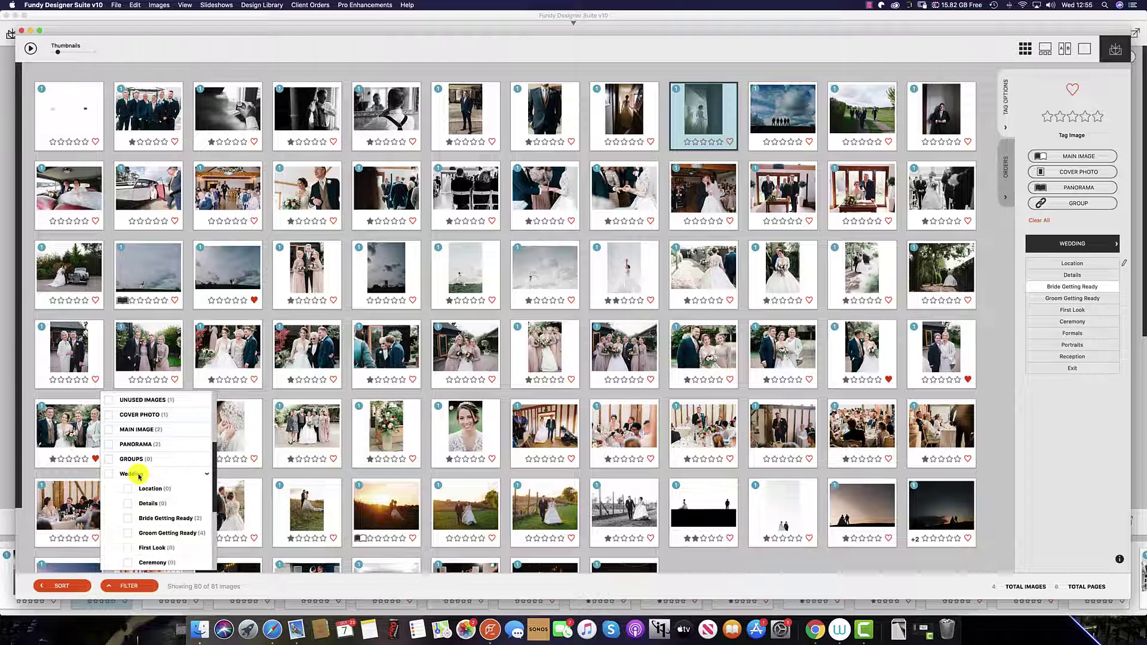
pyautogui.click(159, 518)
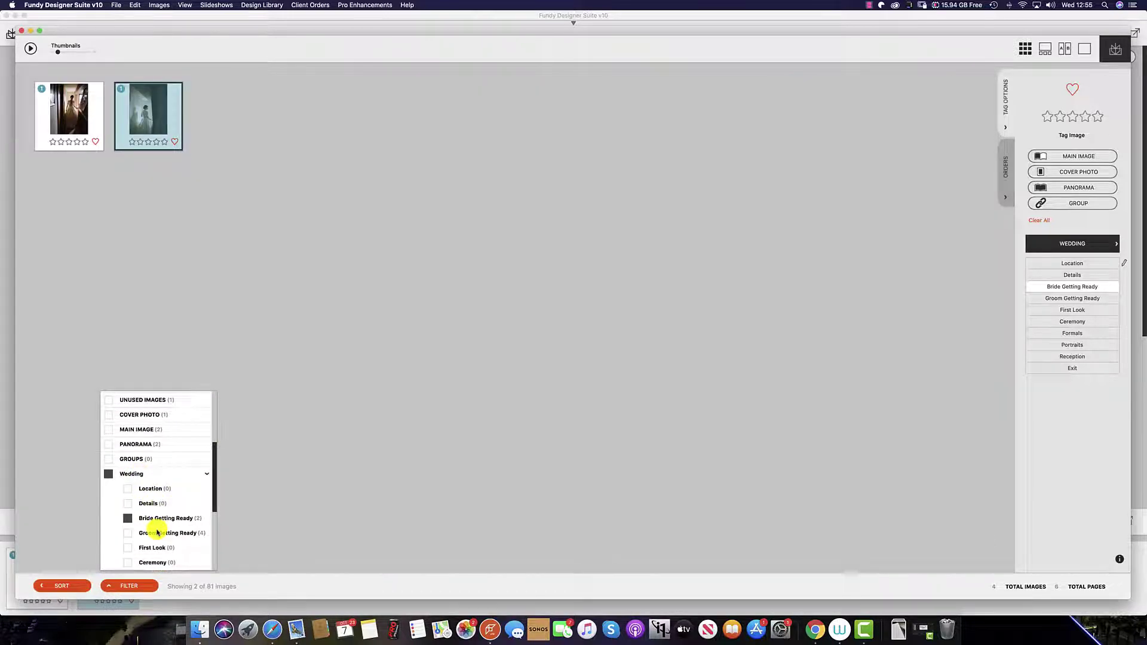
pyautogui.click(158, 533)
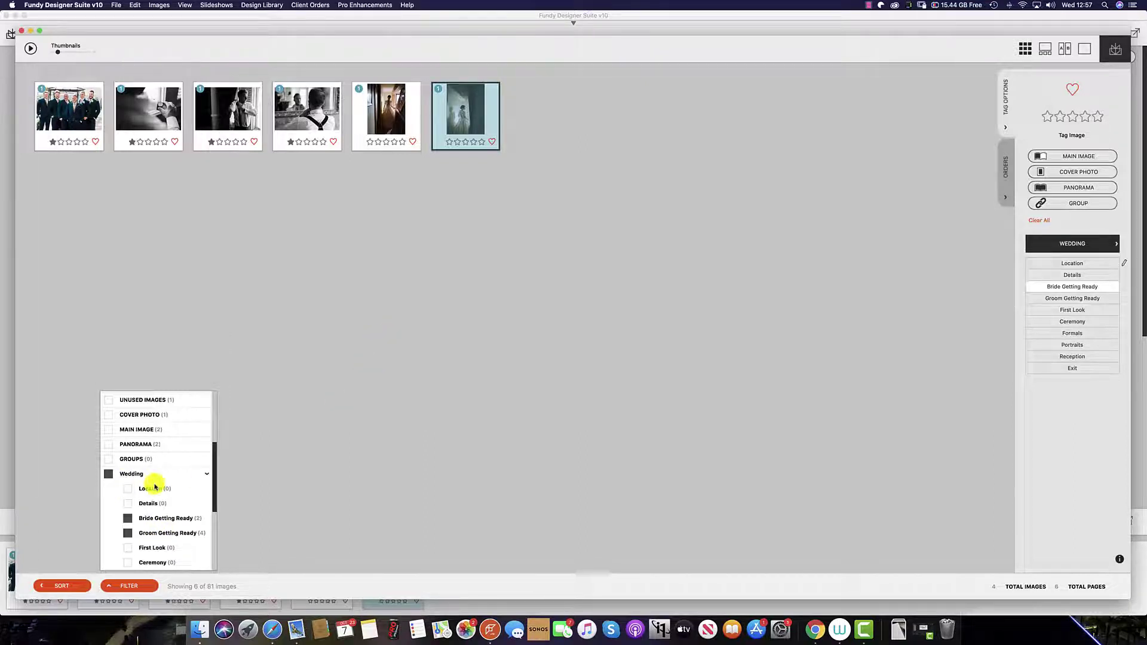
pyautogui.click(206, 475)
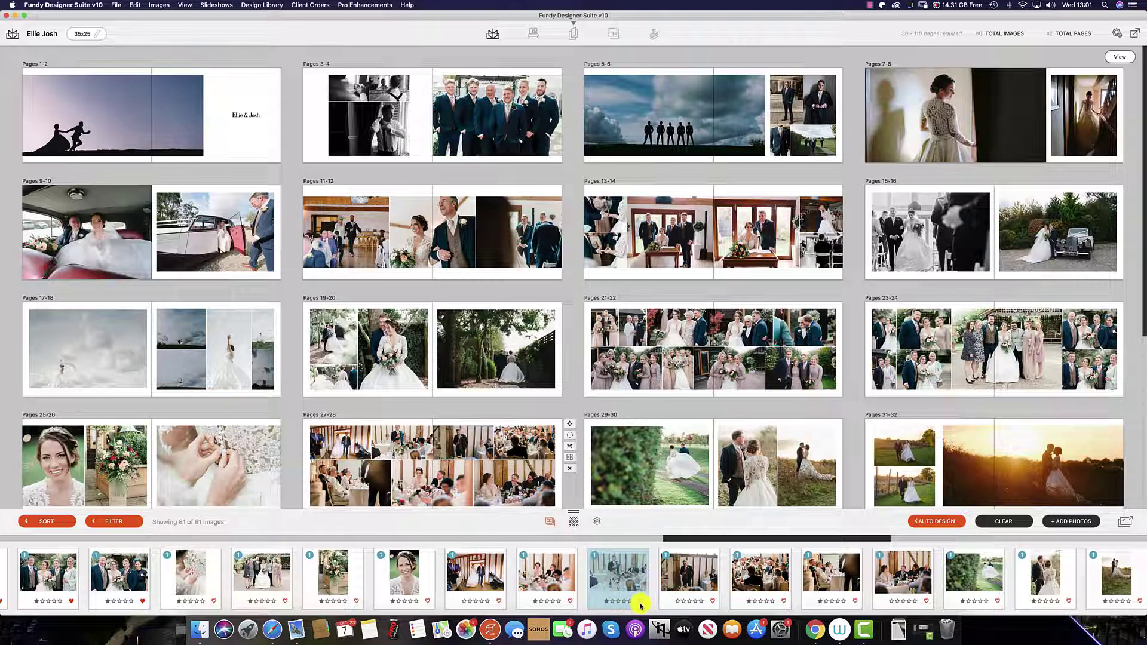
# Inspect the album images in the filmstrip below the spread layout.
pyautogui.moveTo(640, 605)
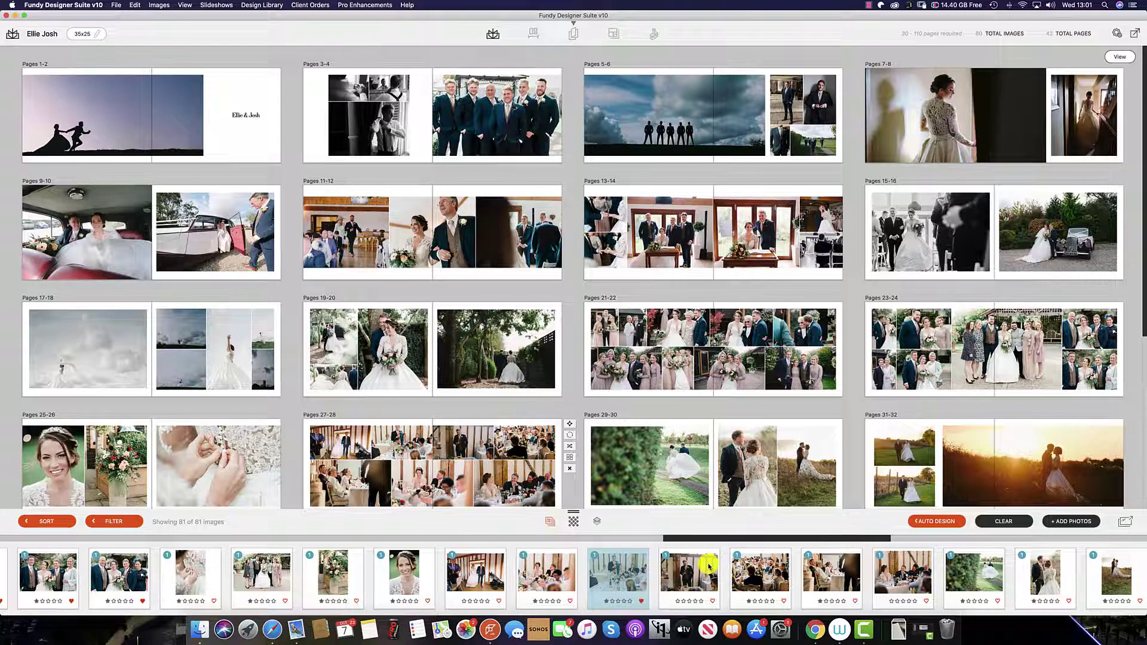
pyautogui.moveTo(708, 566)
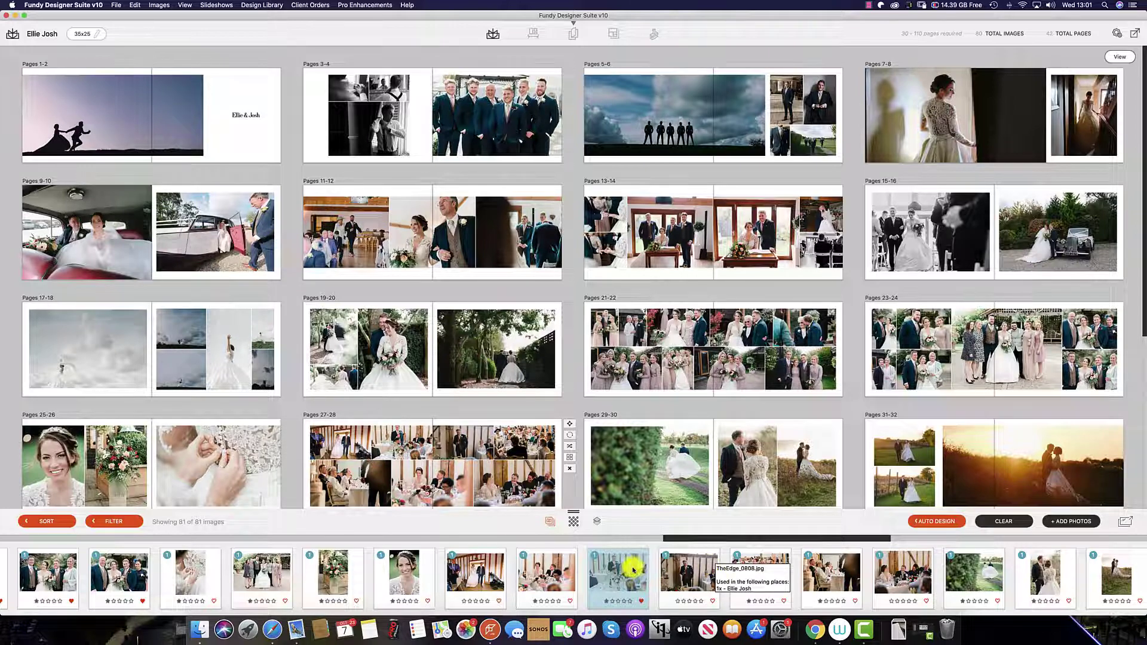
pyautogui.moveTo(631, 569)
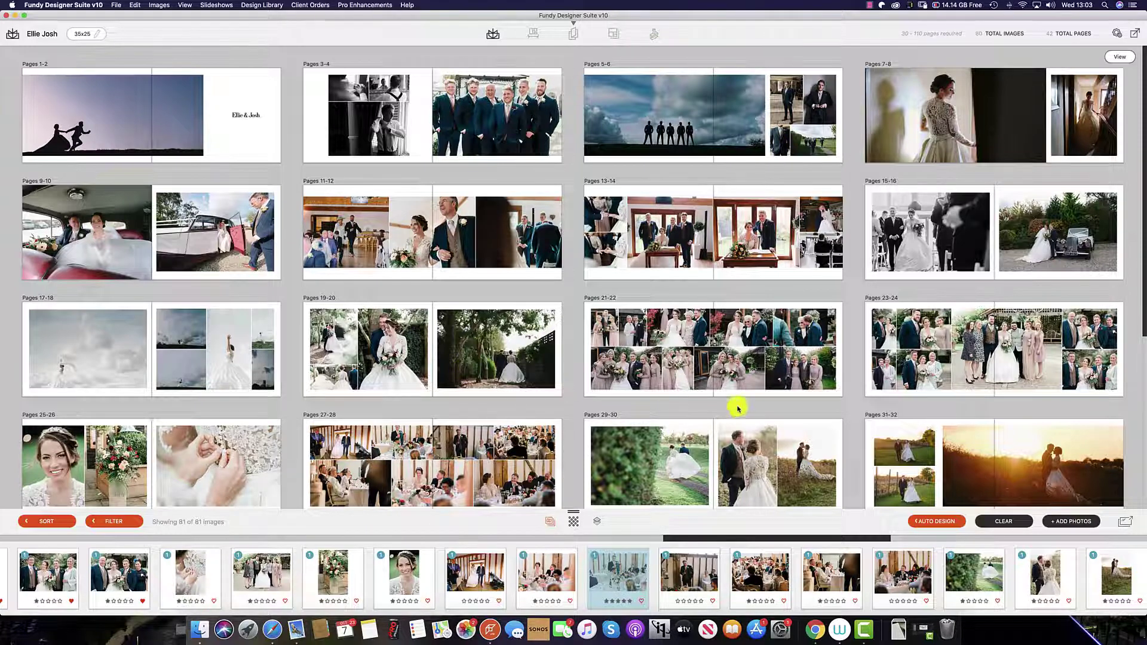
# Open the full Image Browser and give the row-3 bride-and-groom photo five stars and a favourite.
pyautogui.doubleClick(689, 568)
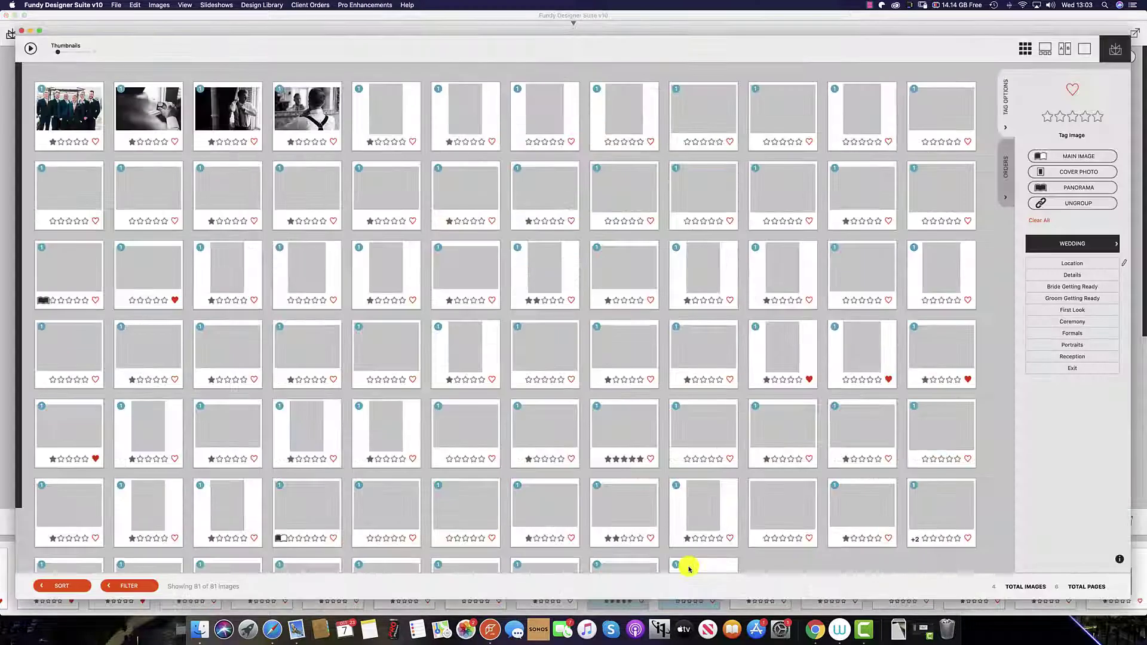
pyautogui.click(651, 301)
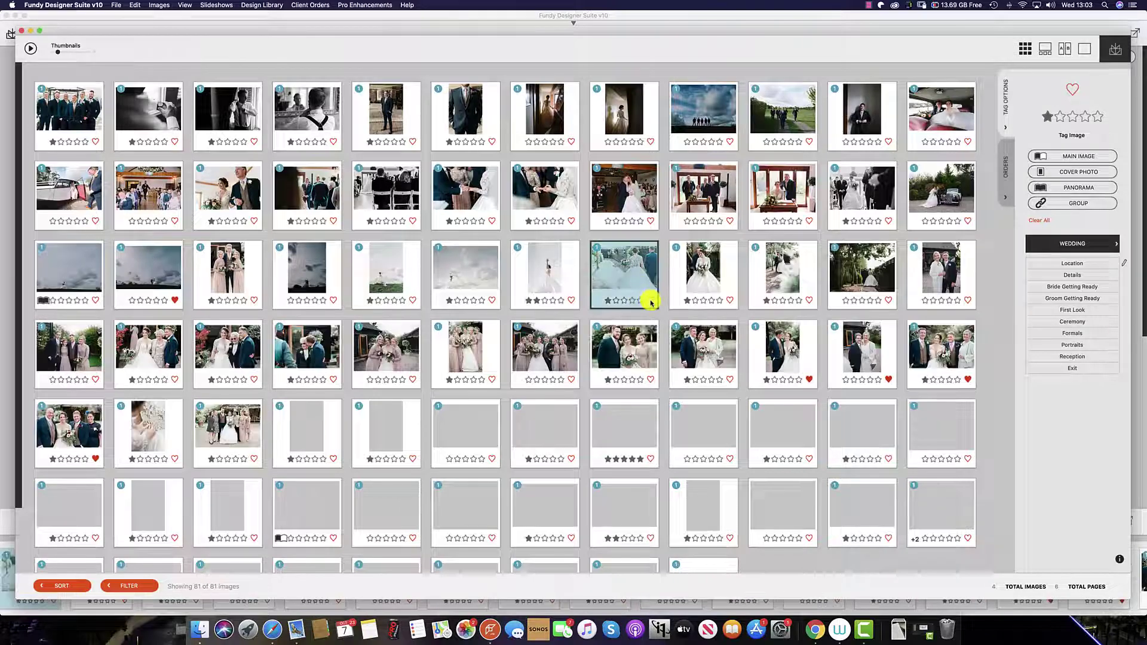
pyautogui.click(641, 301)
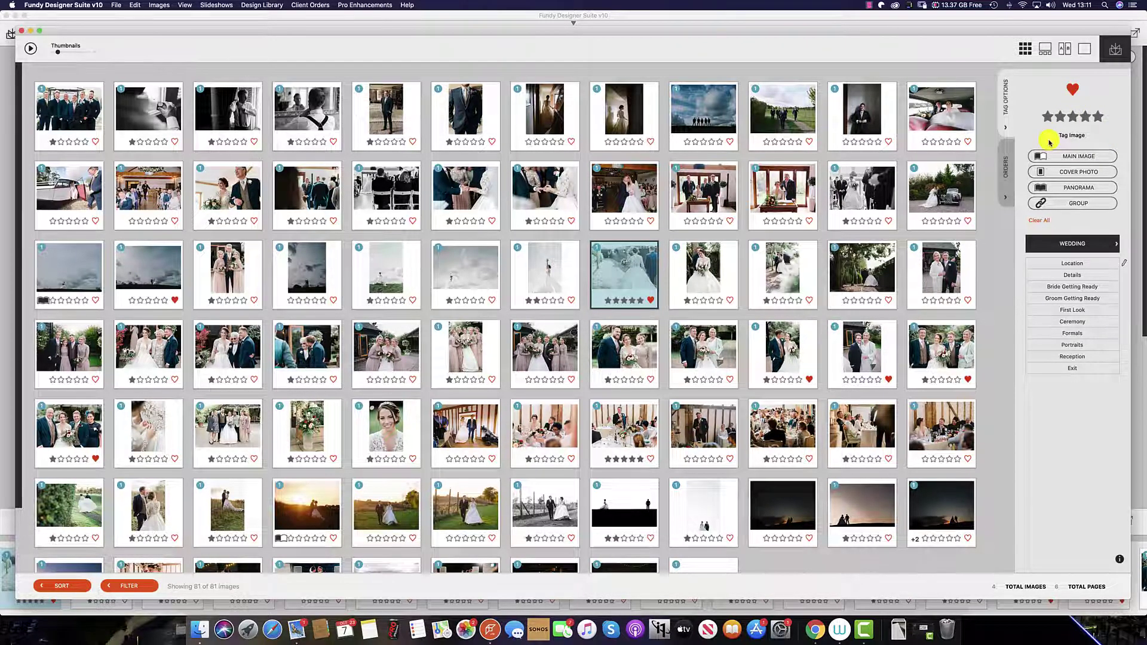
pyautogui.click(1086, 201)
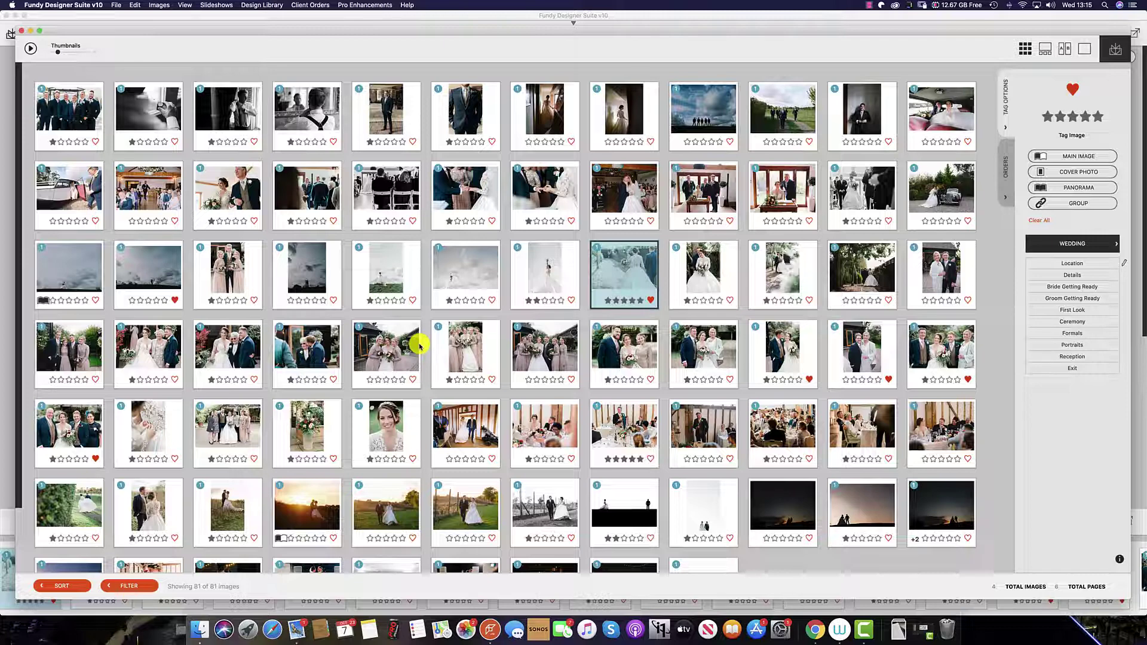
# Select the first five photos in row 5 and group them together.
pyautogui.click(89, 438)
pyautogui.moveTo(88, 438); pyautogui.dragTo(385, 441)
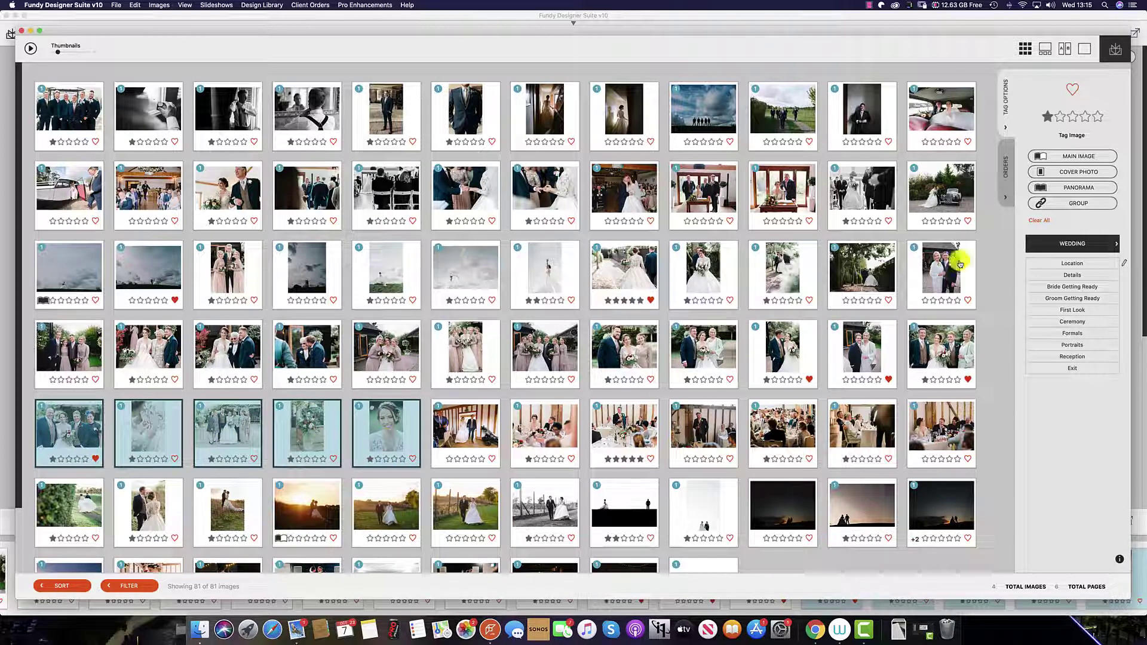
pyautogui.click(1083, 203)
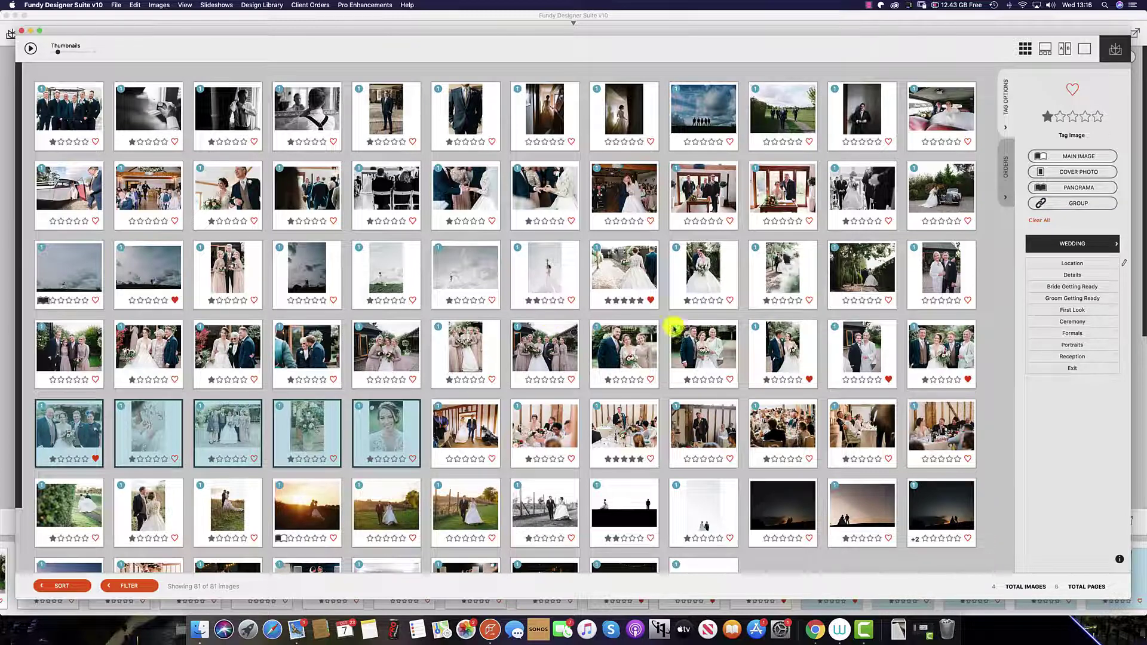
pyautogui.click(1075, 204)
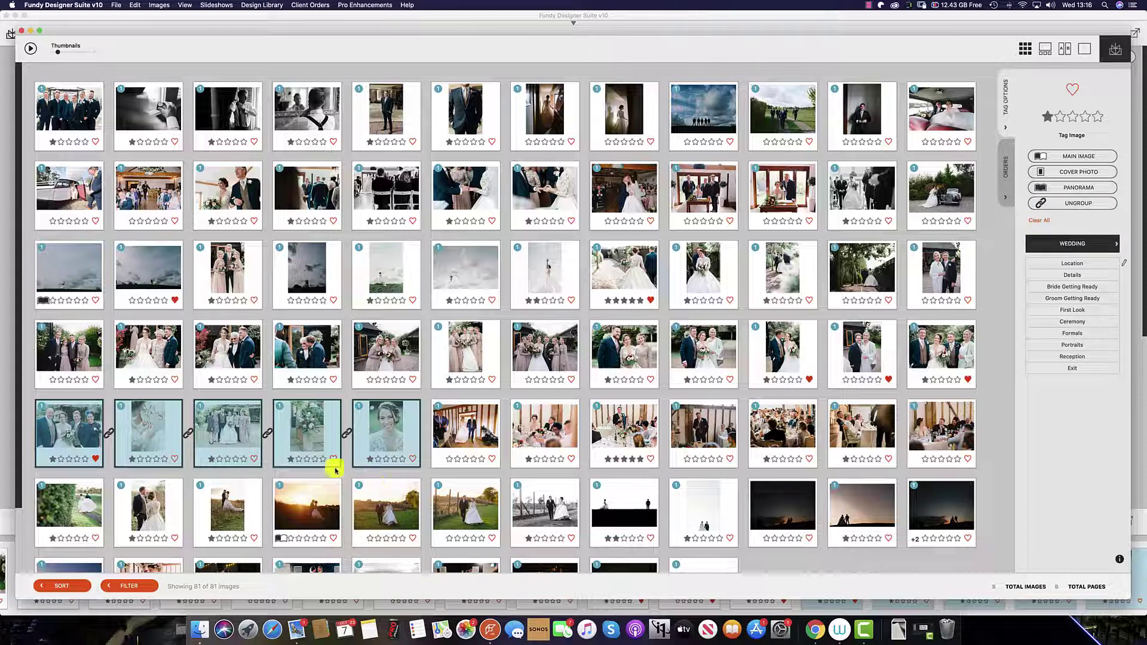
# Tag the group's first photo as the main image, then remove that tag again.
pyautogui.click(81, 435)
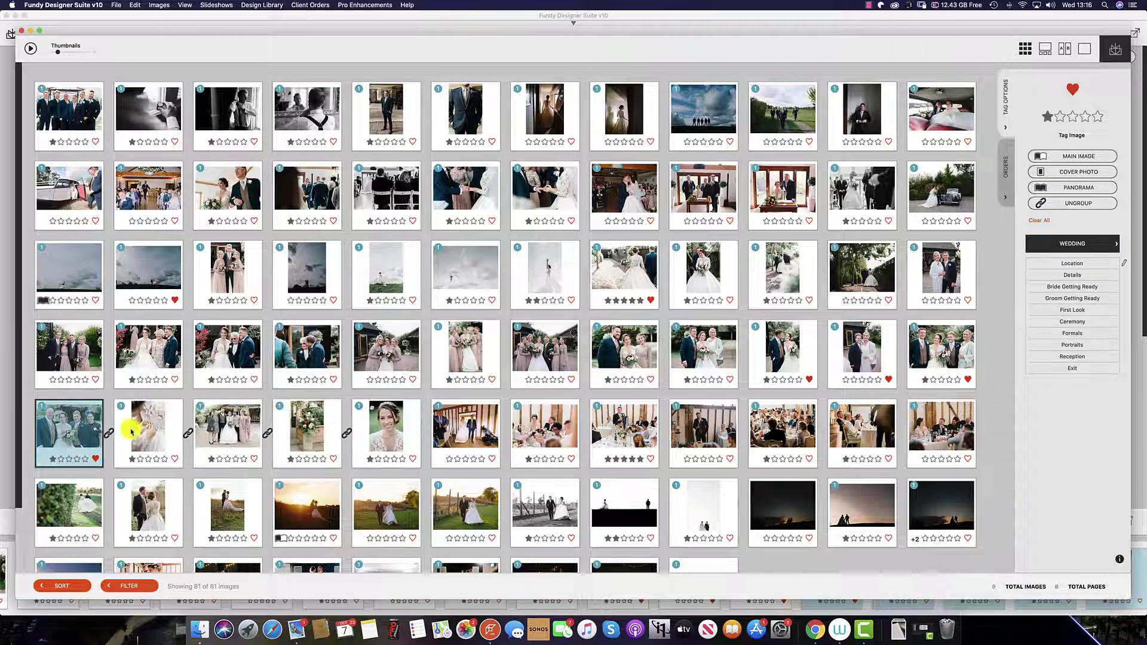
pyautogui.click(1068, 156)
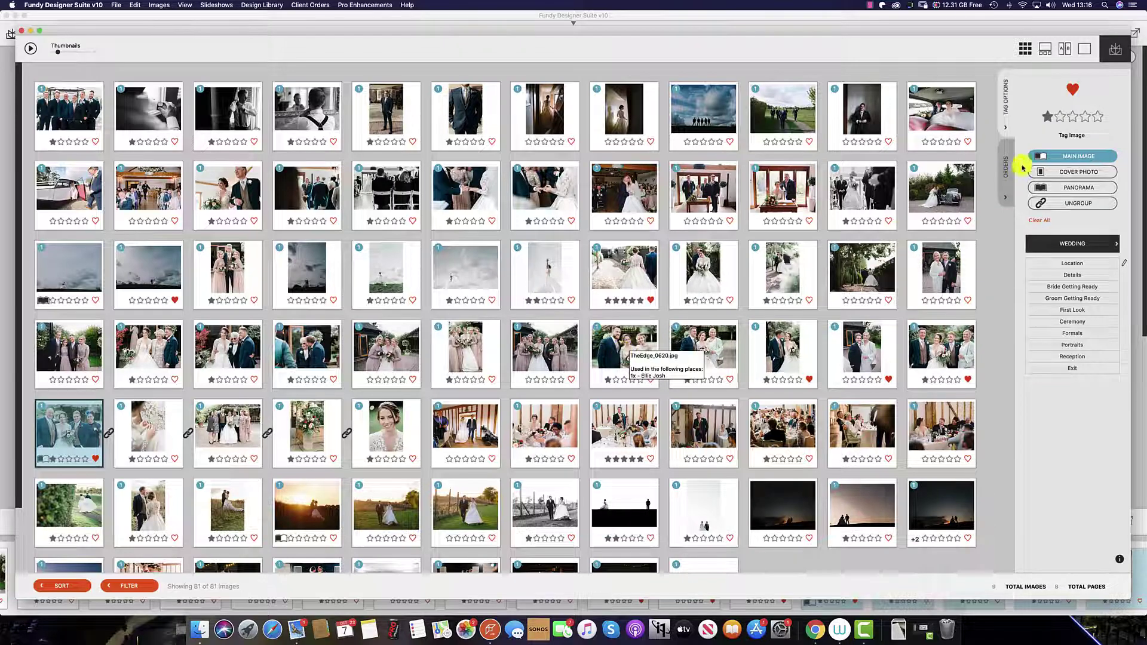
pyautogui.click(1086, 159)
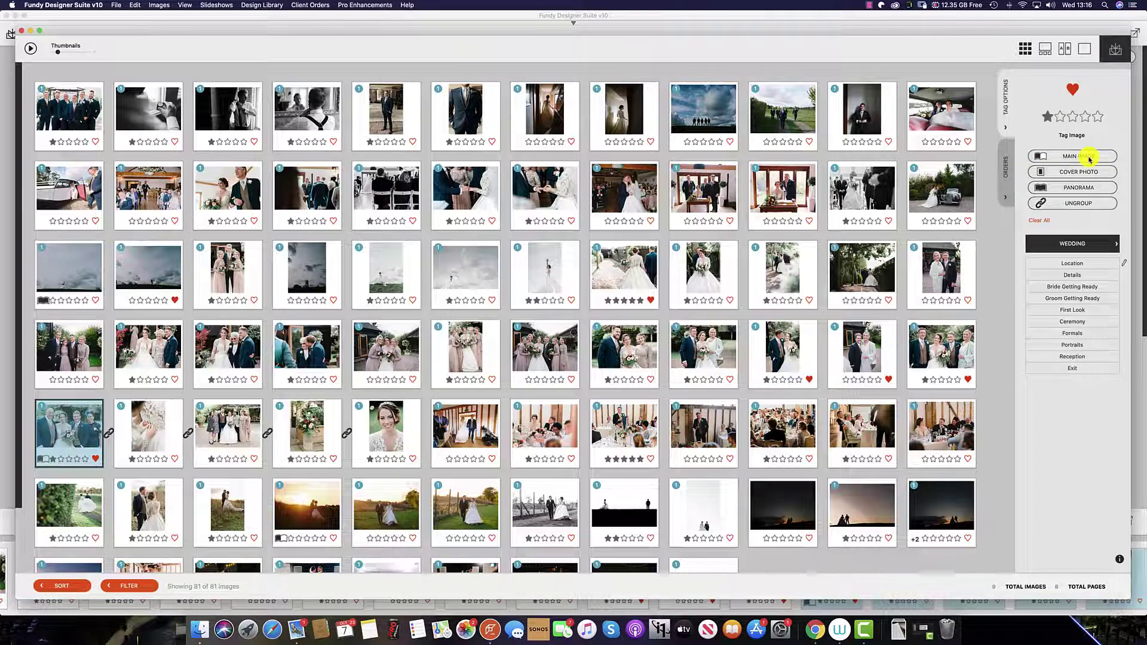
pyautogui.click(1089, 159)
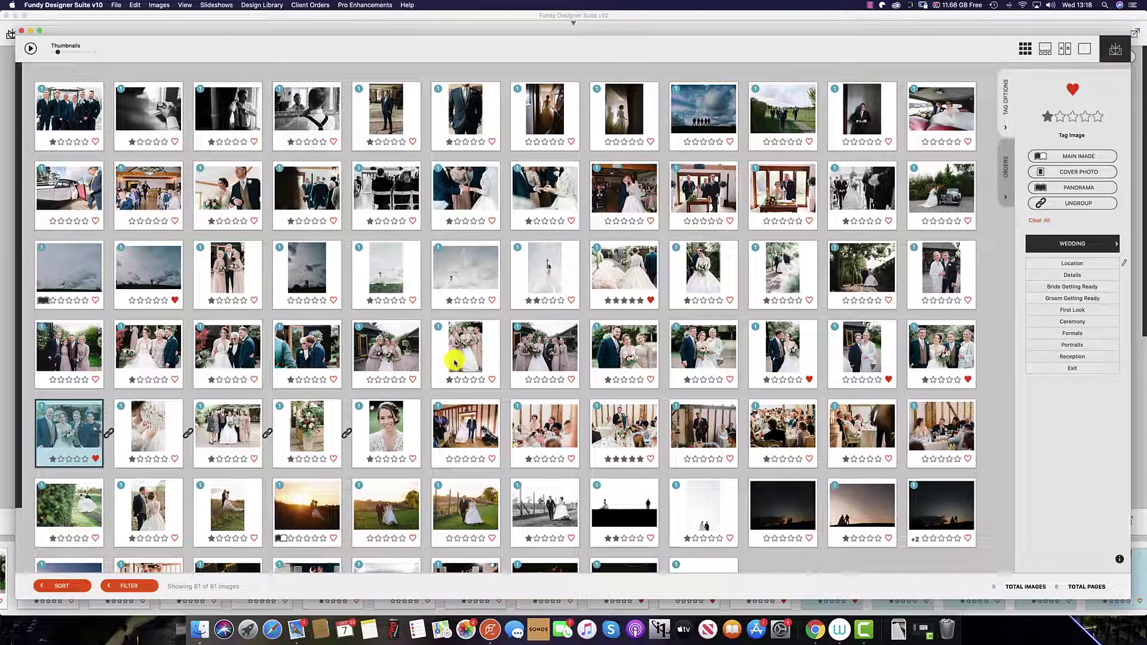
# Tag the row-1 sky photo with silhouettes as a panorama, removing and reapplying the tag.
pyautogui.click(700, 134)
pyautogui.click(1065, 187)
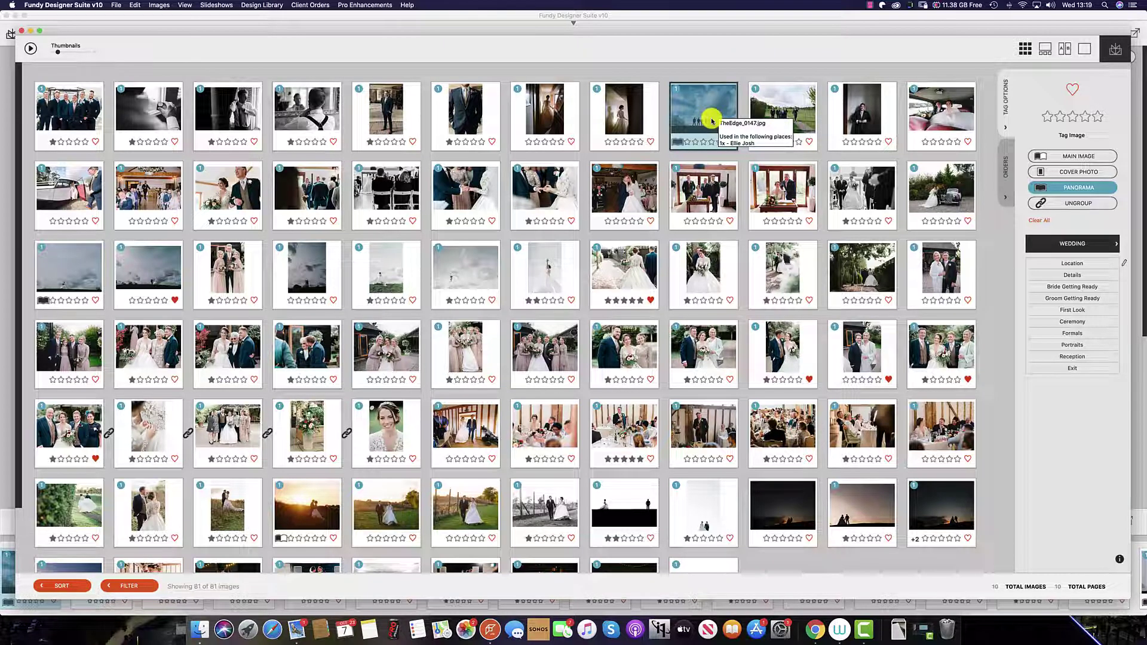
pyautogui.click(1089, 187)
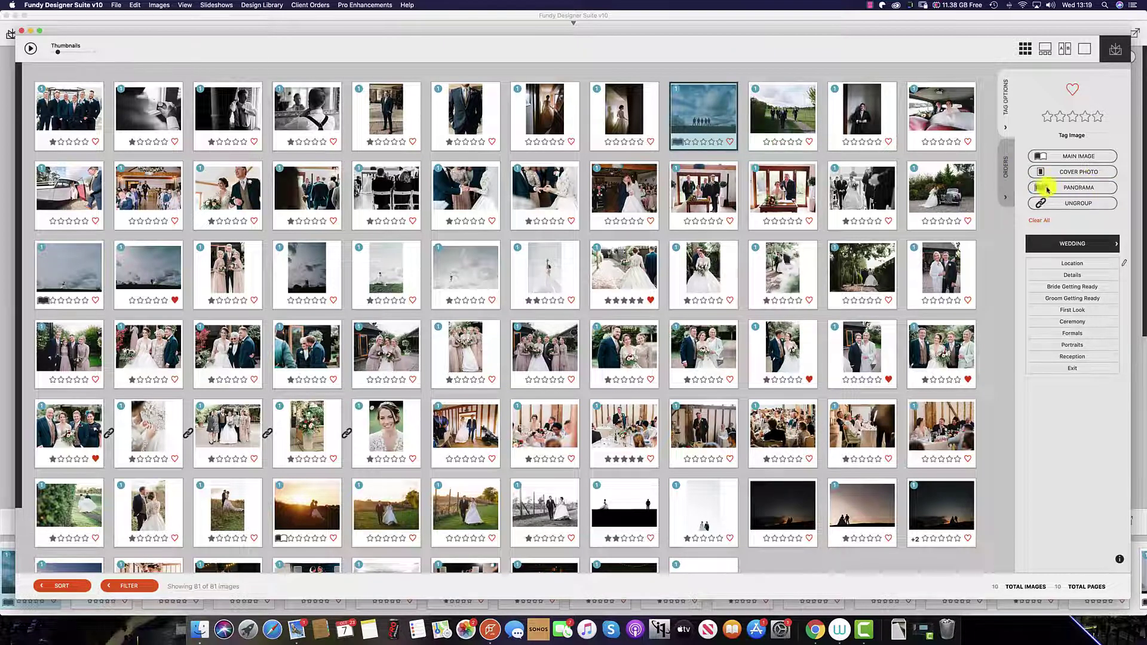
pyautogui.click(1097, 188)
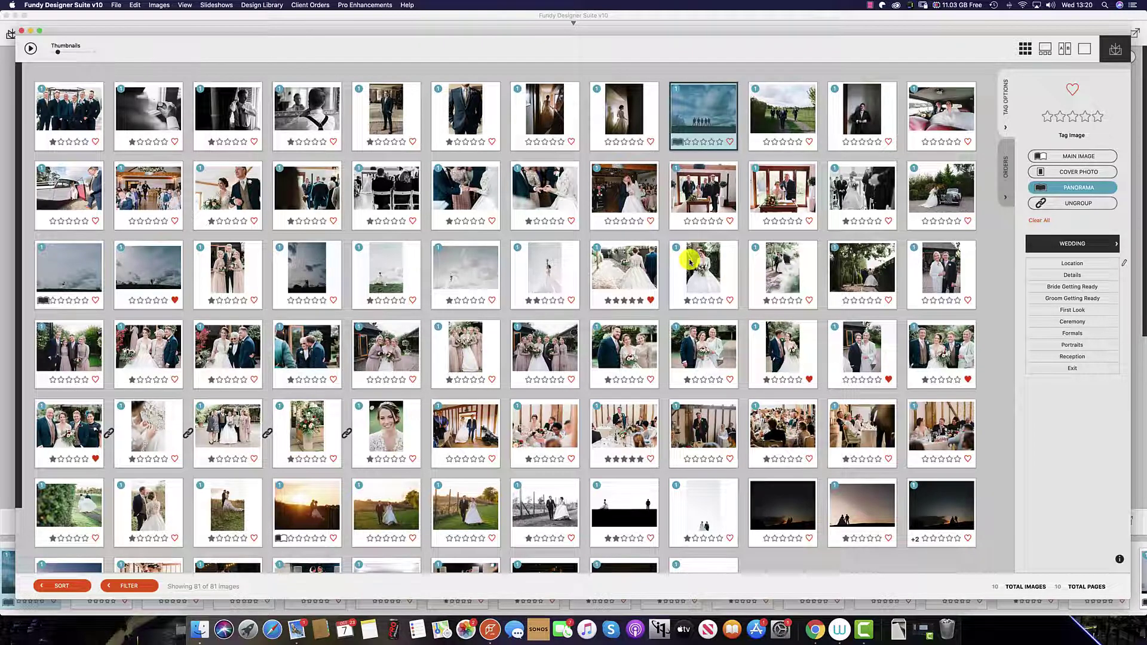
# Tag the dark dusk photo of the couple in row 6 as the cover photo.
pyautogui.click(771, 512)
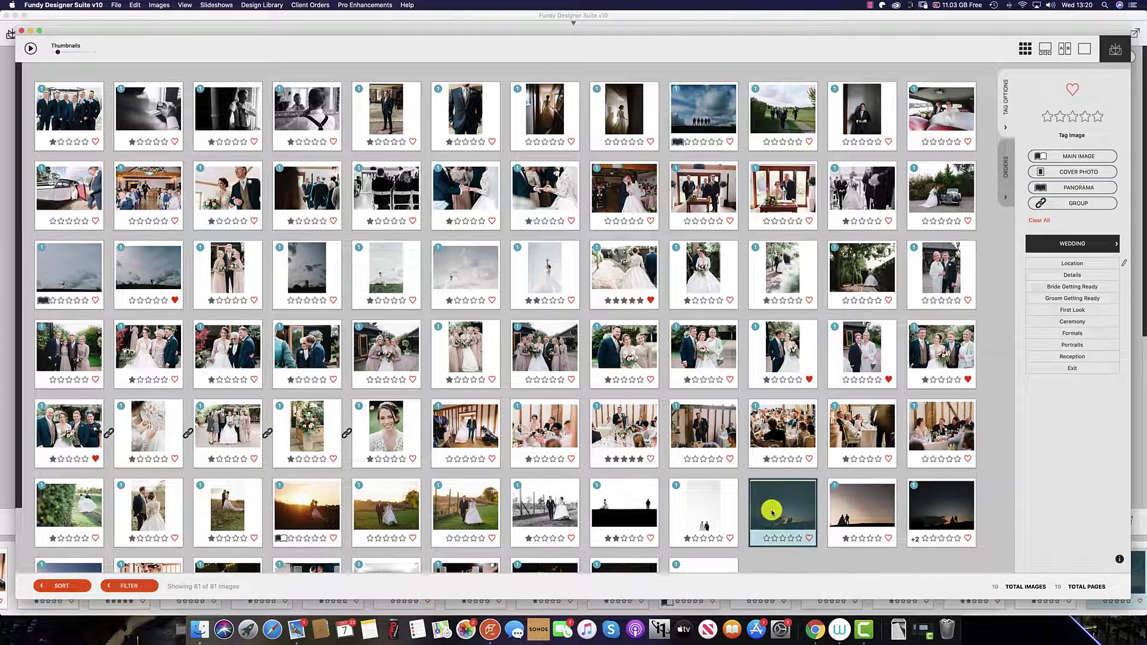
pyautogui.click(1062, 172)
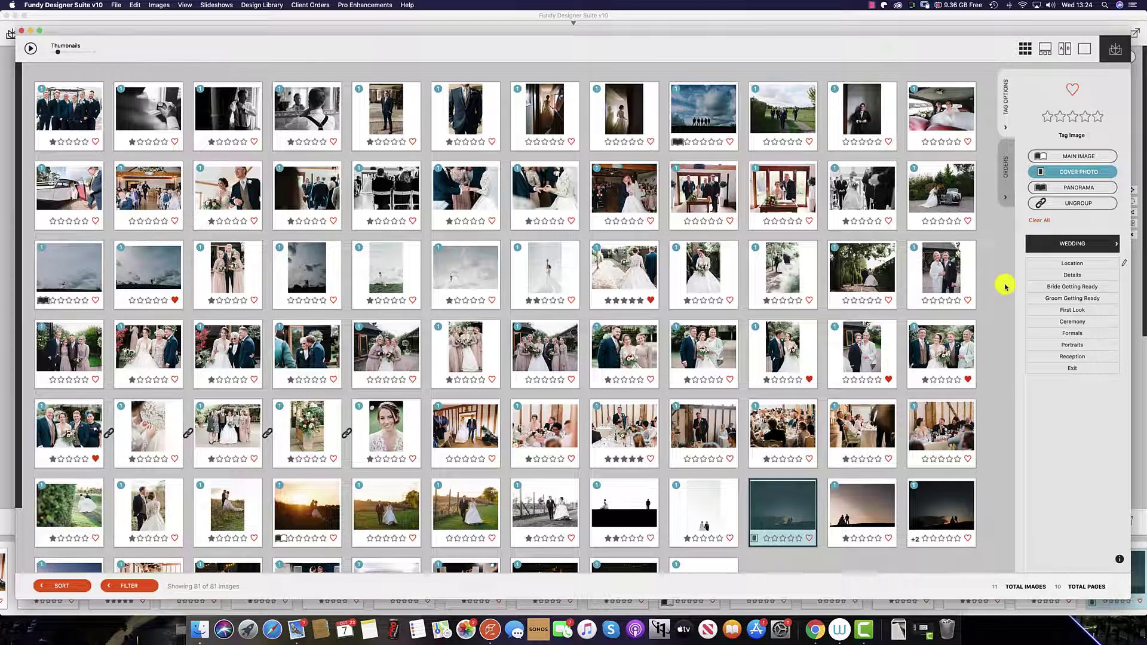
# Rename the last Wedding keyword from 'Exit' to 'First dance'.
pyautogui.click(1078, 244)
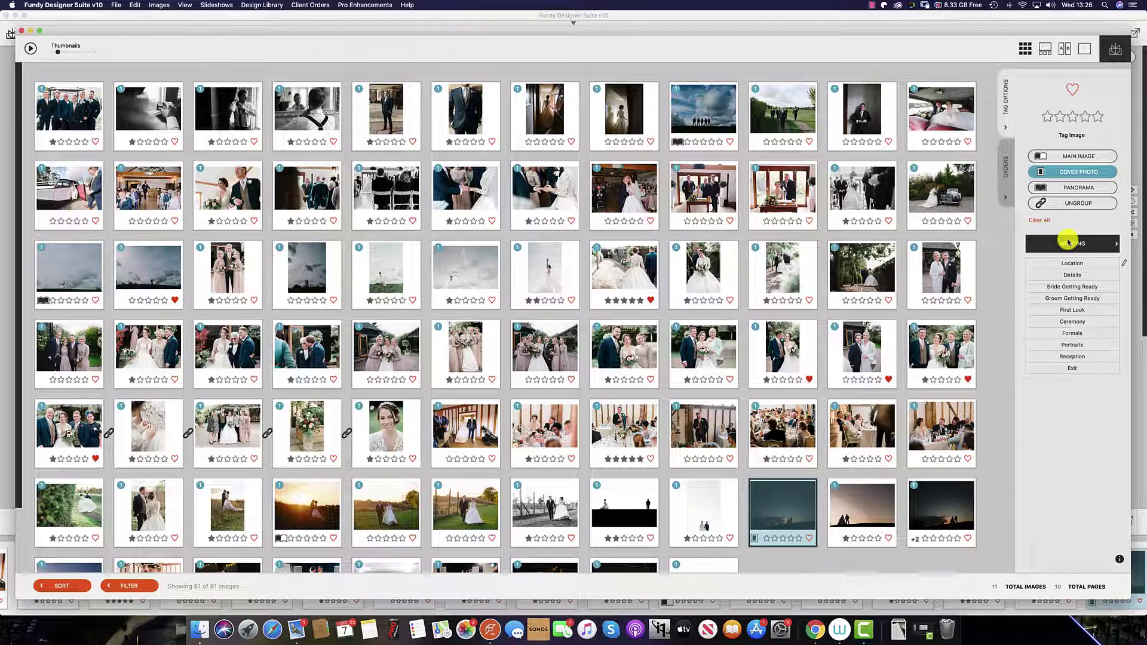
pyautogui.doubleClick(1117, 264)
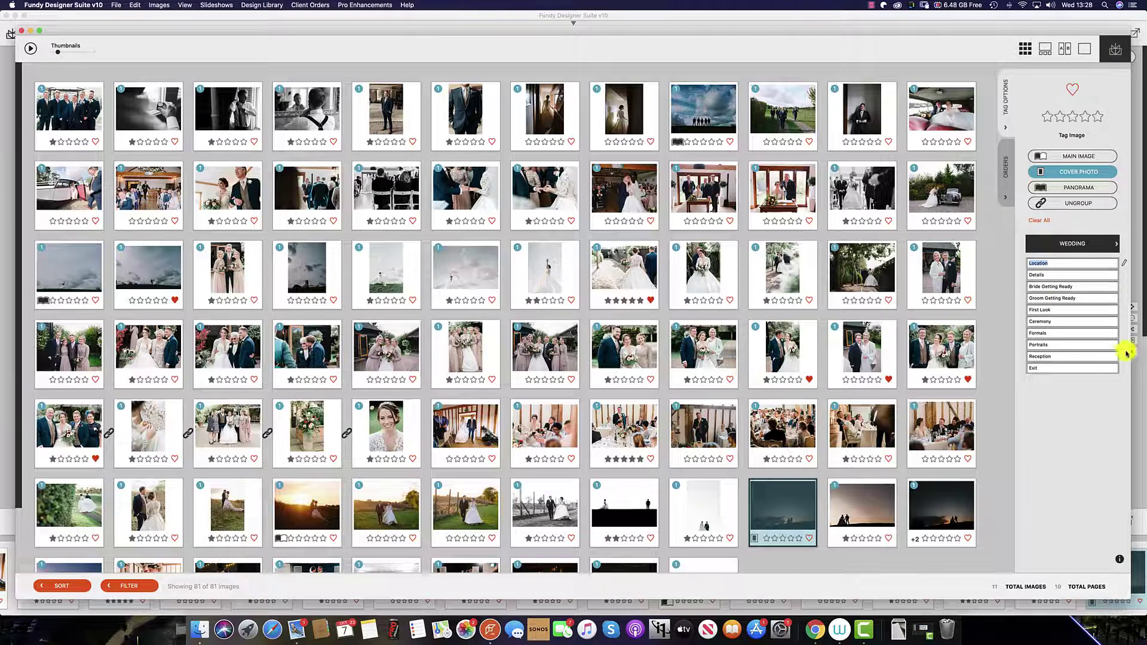
pyautogui.click(1046, 368)
pyautogui.moveTo(1047, 368); pyautogui.dragTo(1019, 367)
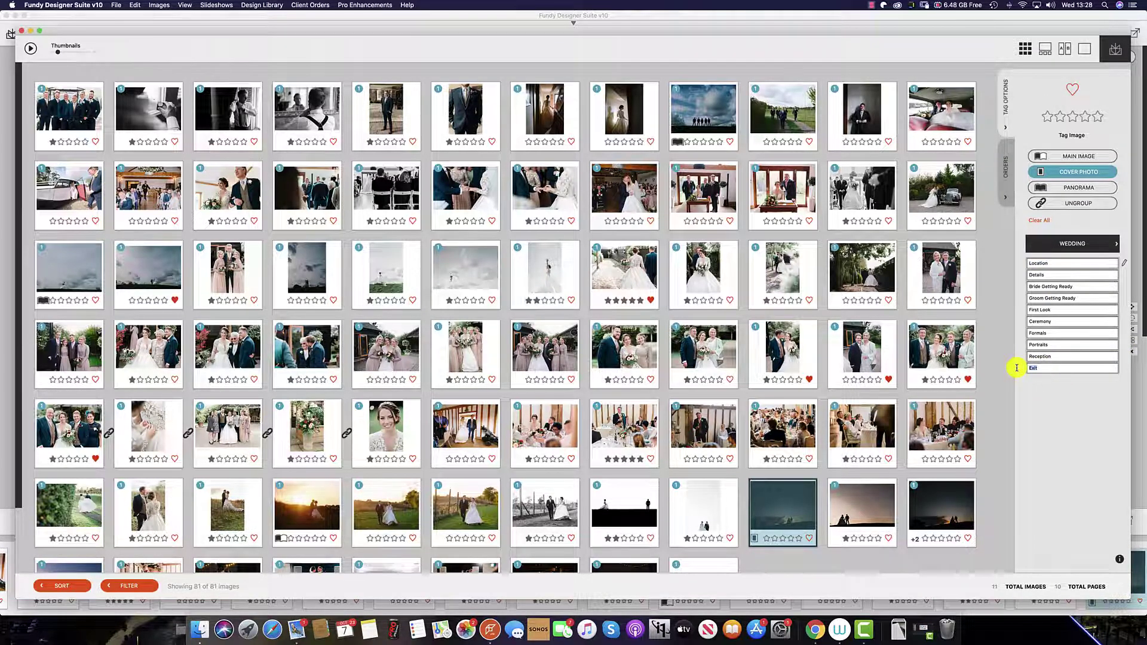
pyautogui.write('Firs')
pyautogui.write('t dance')
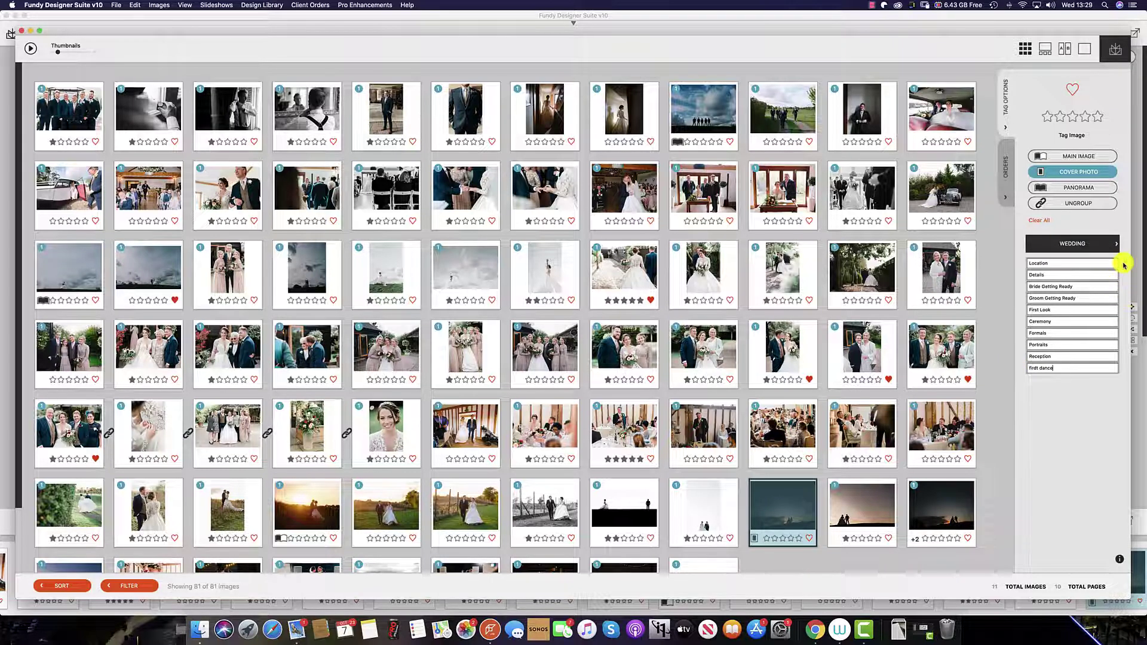
pyautogui.click(1123, 265)
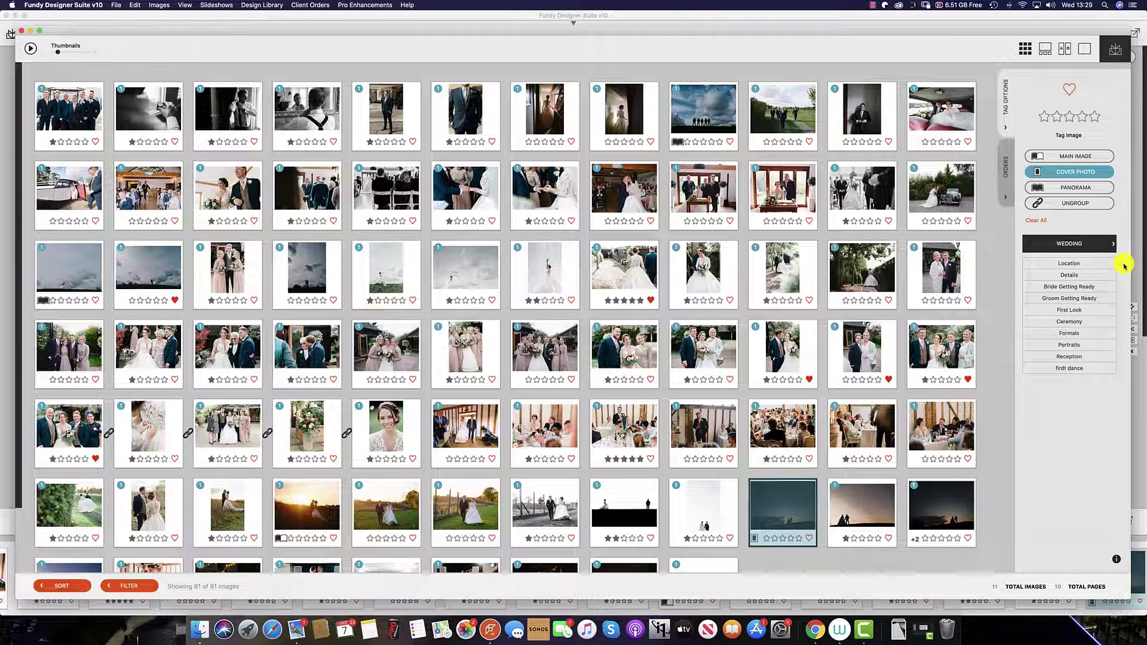
pyautogui.click(475, 319)
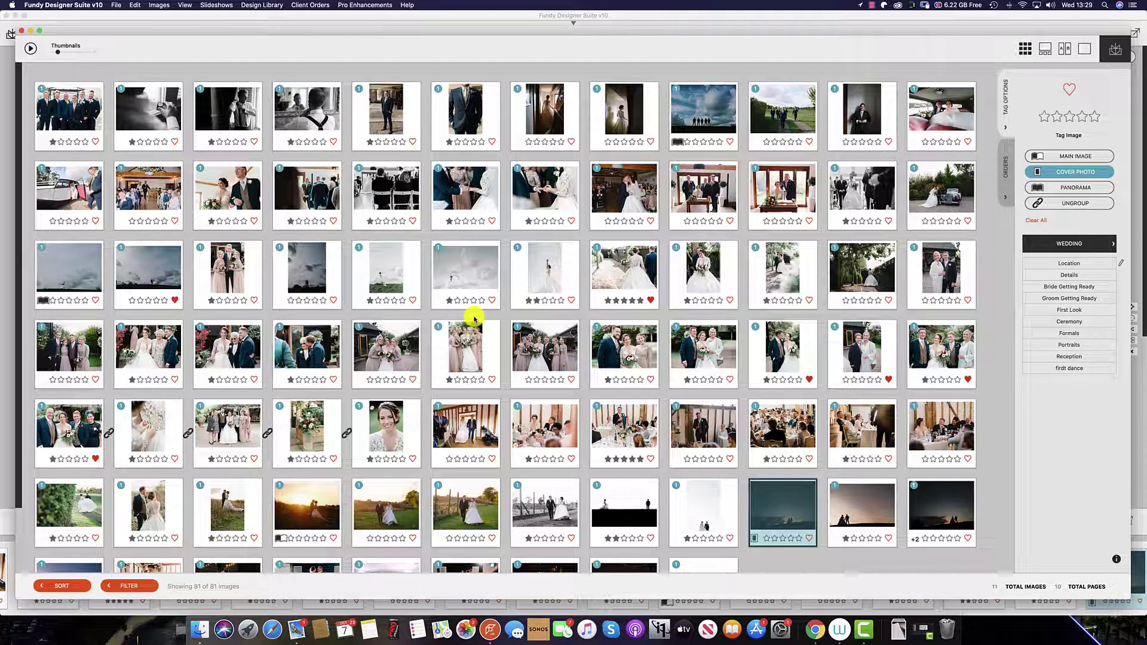
# Apply the Groom Getting Ready keyword to the first six top-row photos and check the sixth and seventh.
pyautogui.click(85, 115)
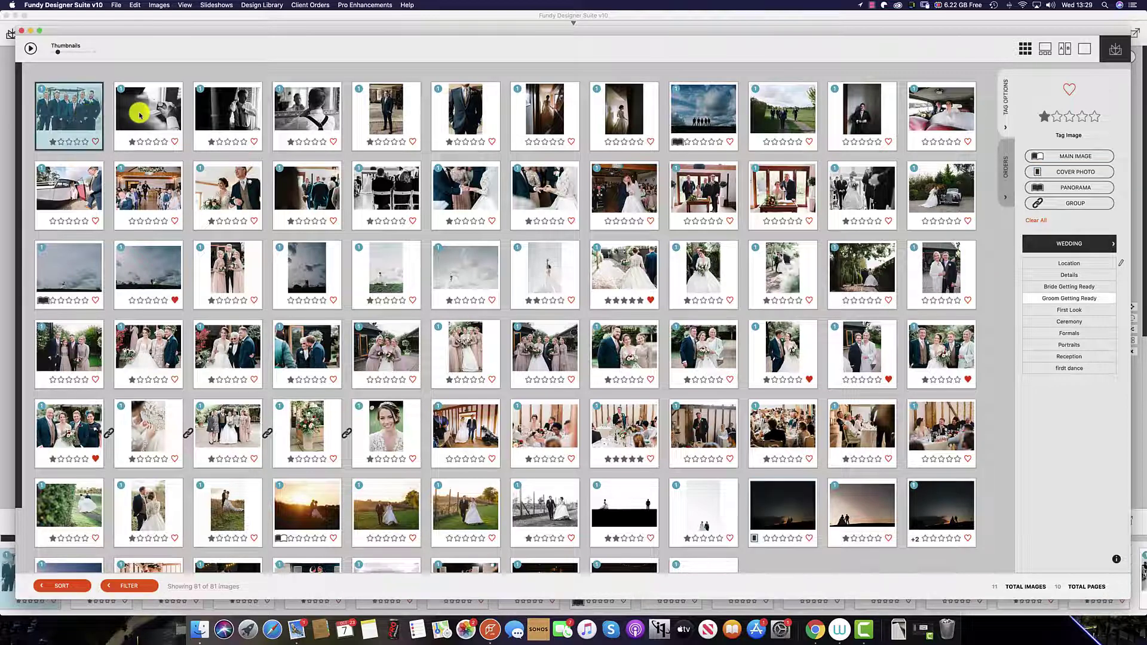
pyautogui.moveTo(140, 114); pyautogui.dragTo(454, 107)
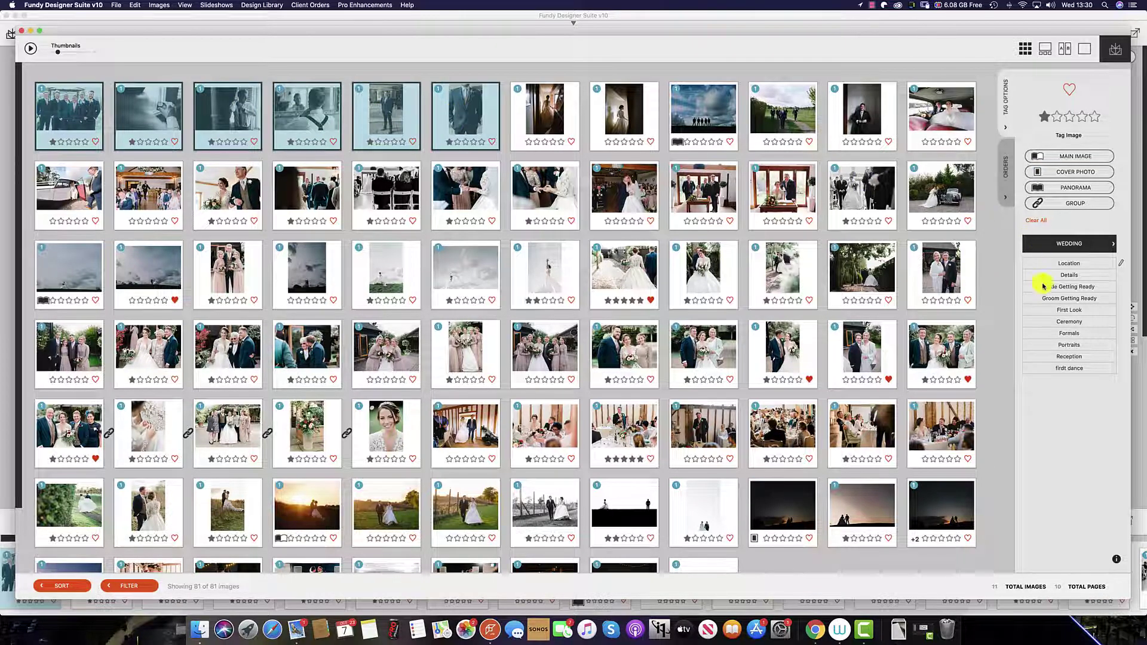
pyautogui.click(1071, 300)
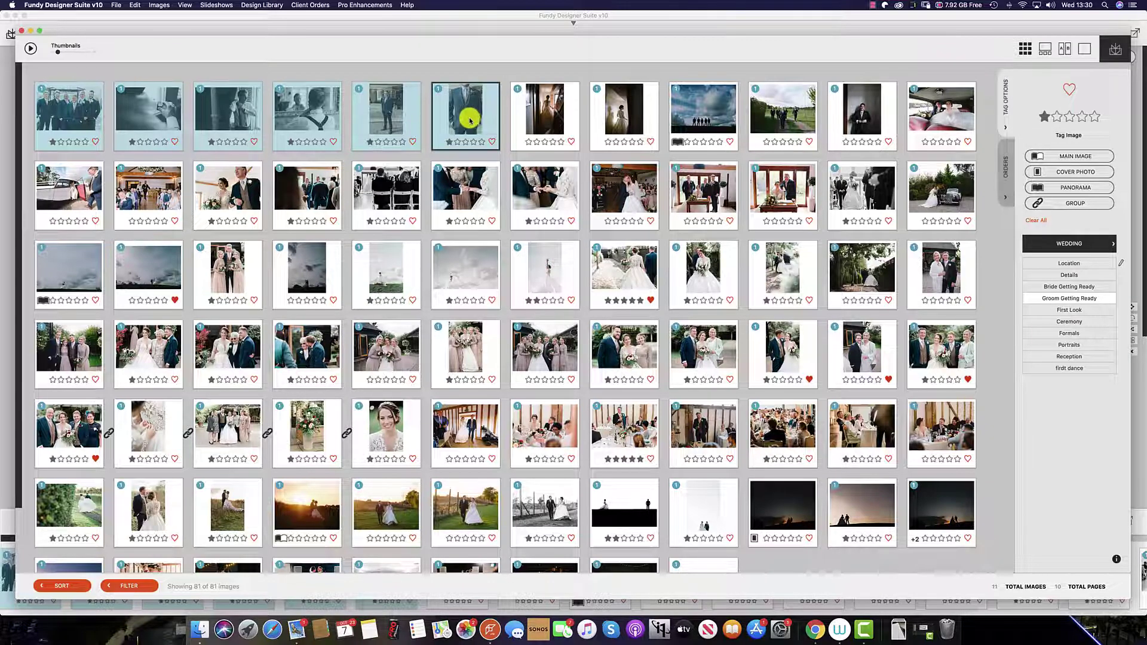
pyautogui.click(548, 121)
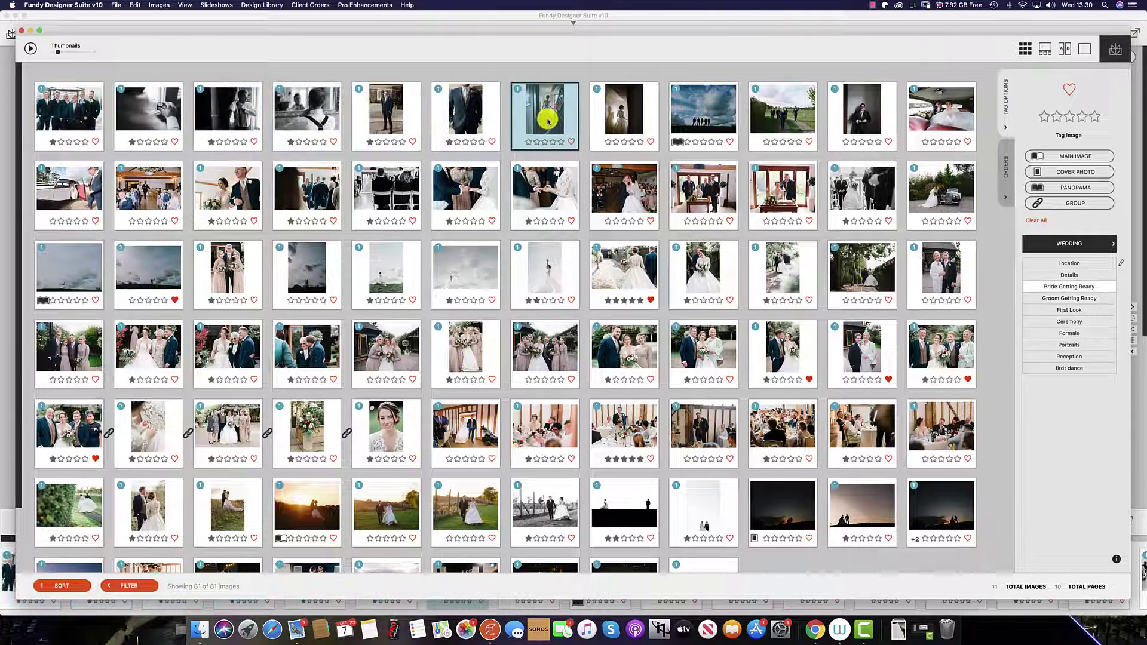
pyautogui.click(460, 120)
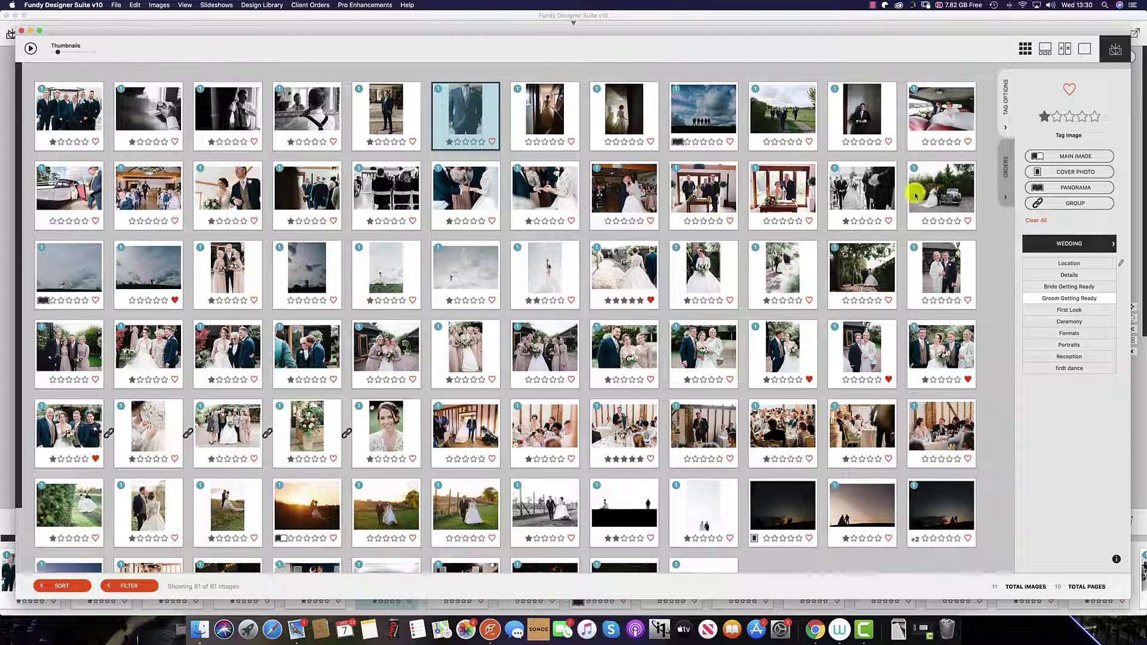
pyautogui.click(1081, 298)
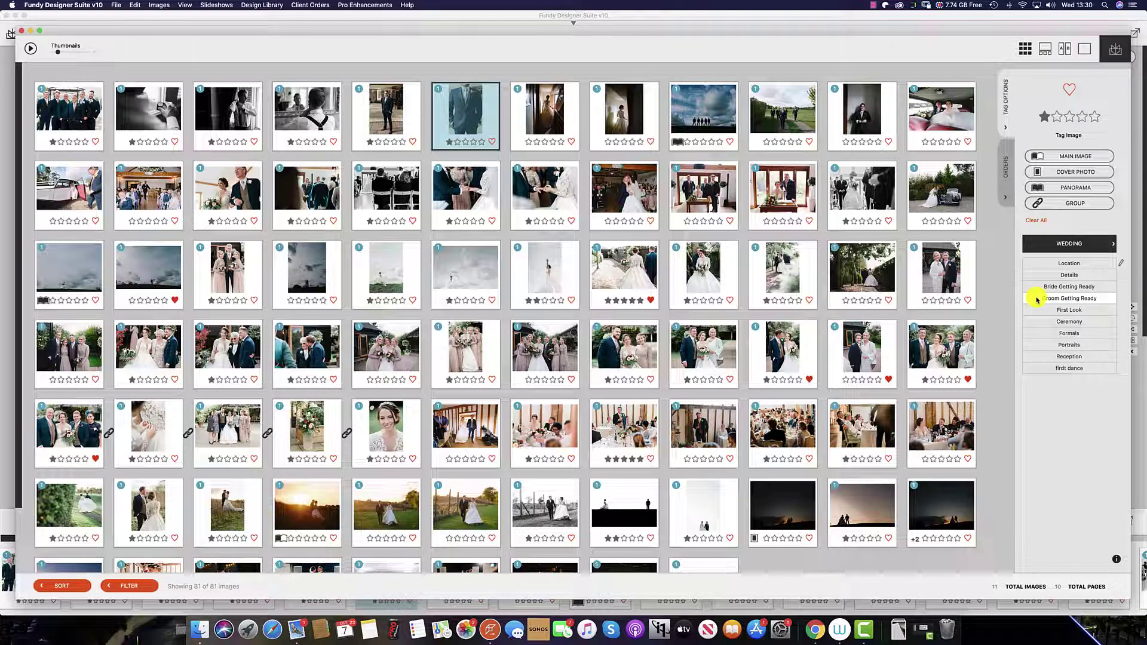